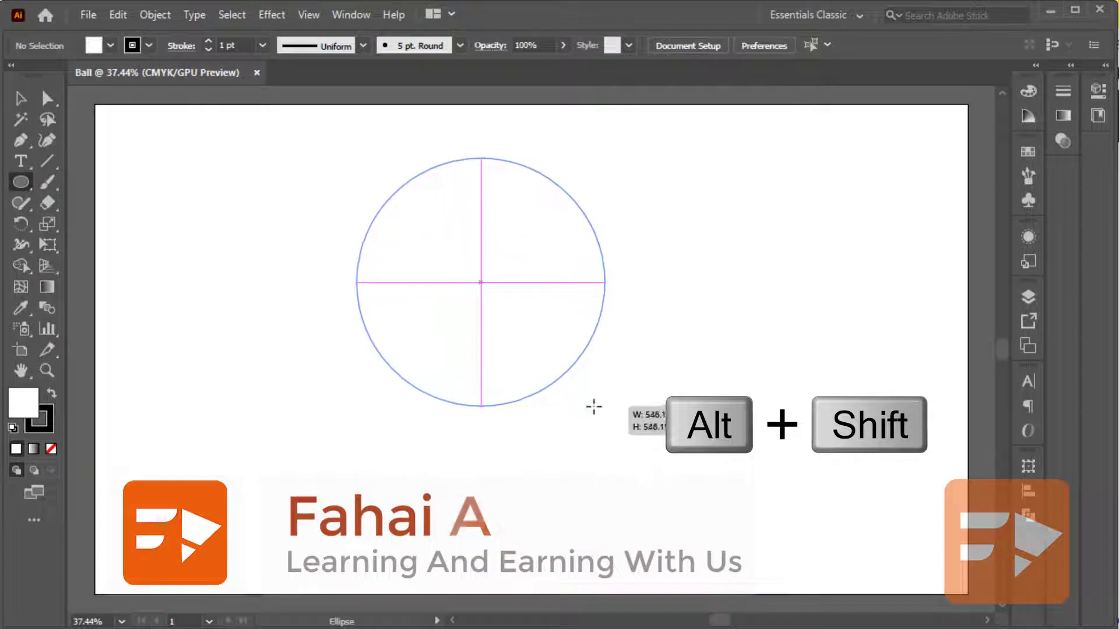
# Remove the circle's stroke and fill it with a white-to-black radial gradient.
pyautogui.click(51, 394)
pyautogui.click(51, 449)
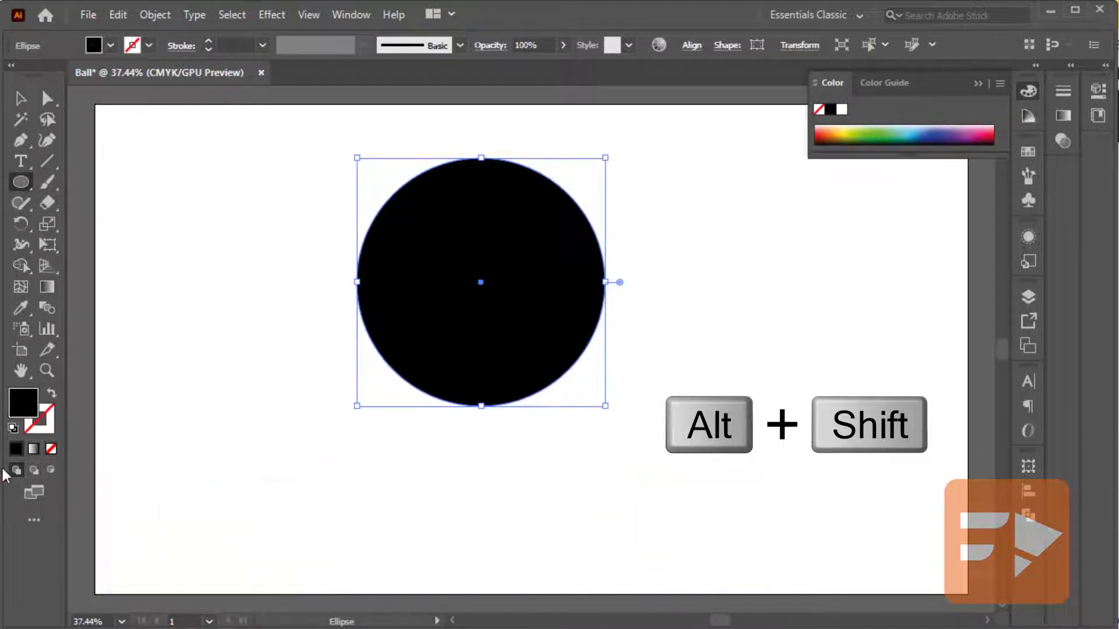
pyautogui.click(34, 448)
pyautogui.click(951, 110)
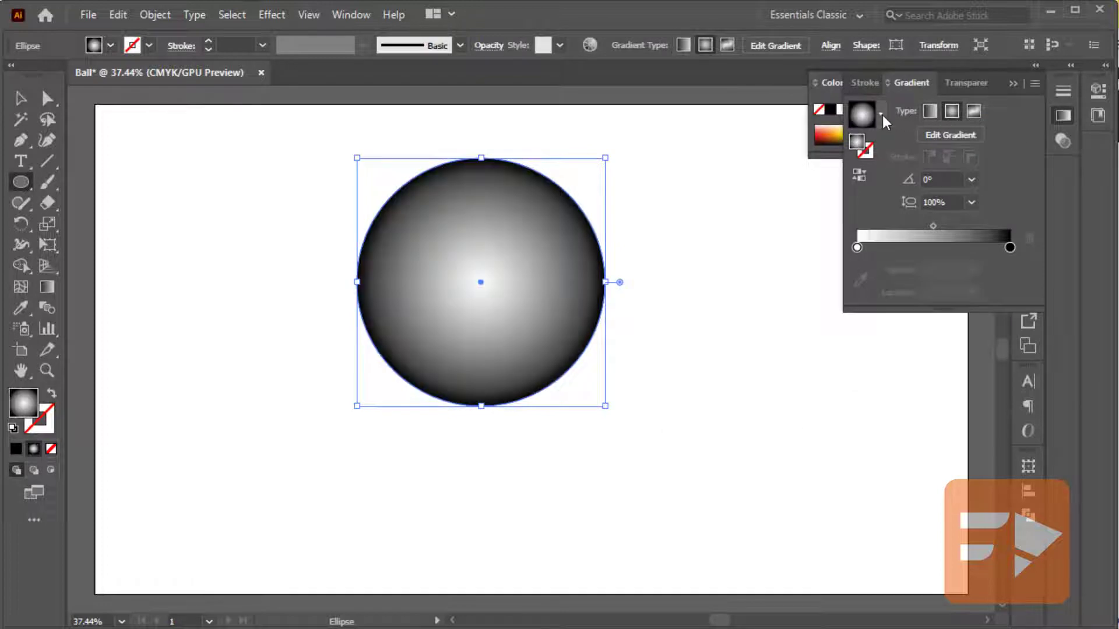
# Redraw the circle's gradient from just above its upper edge to below its lower edge, and move the circle toward the artboard's centre.
pyautogui.click(47, 286)
pyautogui.moveTo(473, 150); pyautogui.dragTo(531, 424)
pyautogui.press('v')
pyautogui.moveTo(430, 277); pyautogui.dragTo(480, 343)
# Copy the shaded circle, paste it in front, and offset the copy to the left so it partly overlaps the original.
pyautogui.click(722, 384)
pyautogui.click(526, 366)
pyautogui.hotkey('ctrl', 'c')
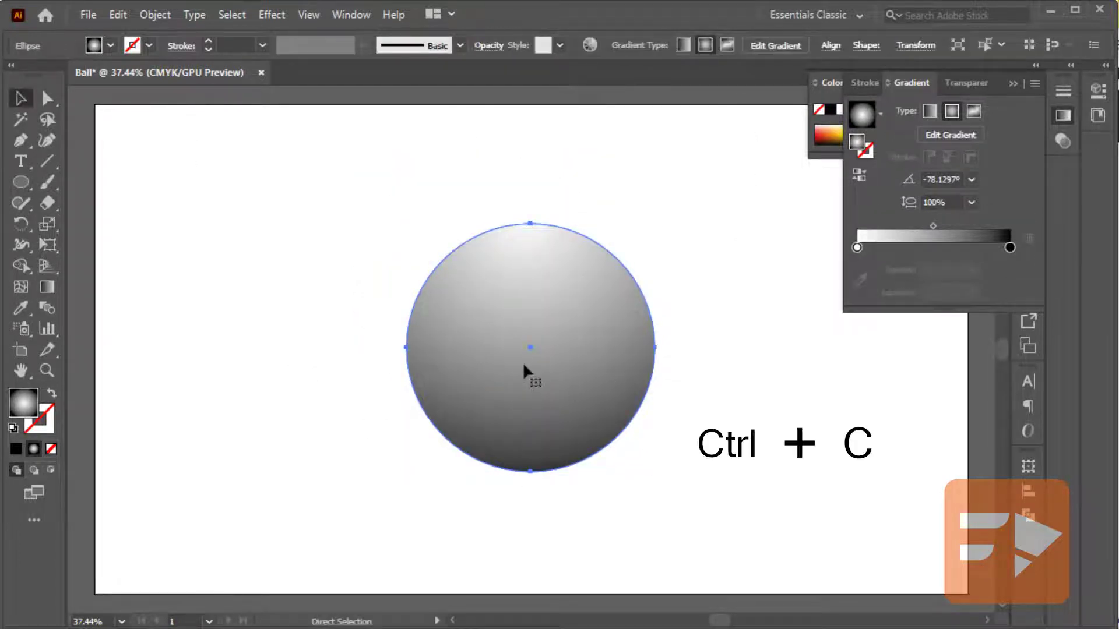
pyautogui.click(120, 14)
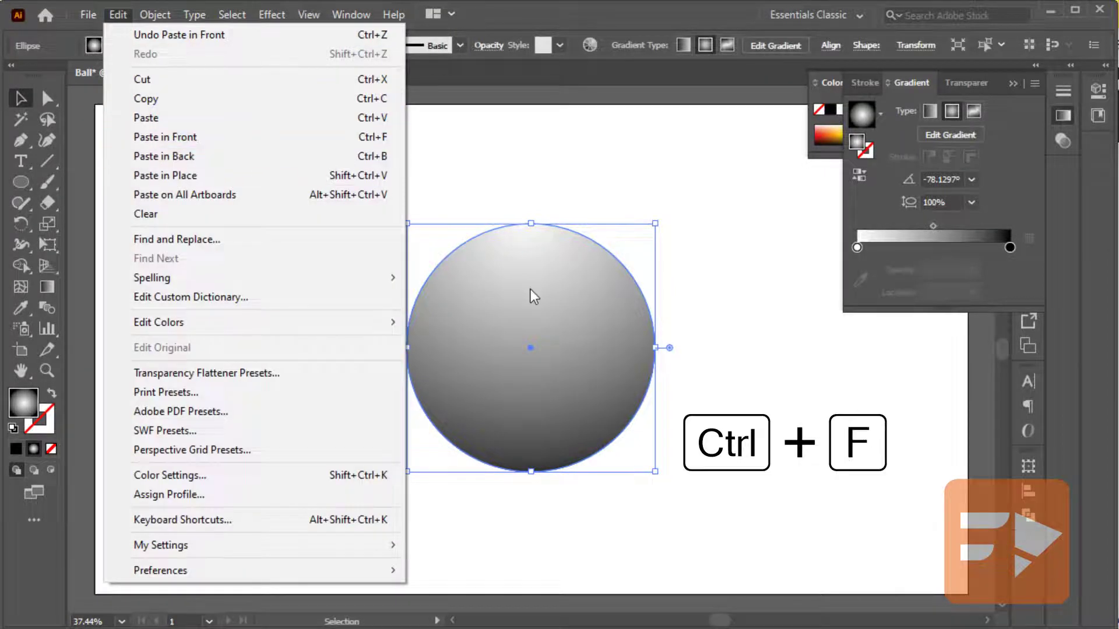
pyautogui.press('Escape')
pyautogui.moveTo(585, 323); pyautogui.dragTo(474, 320)
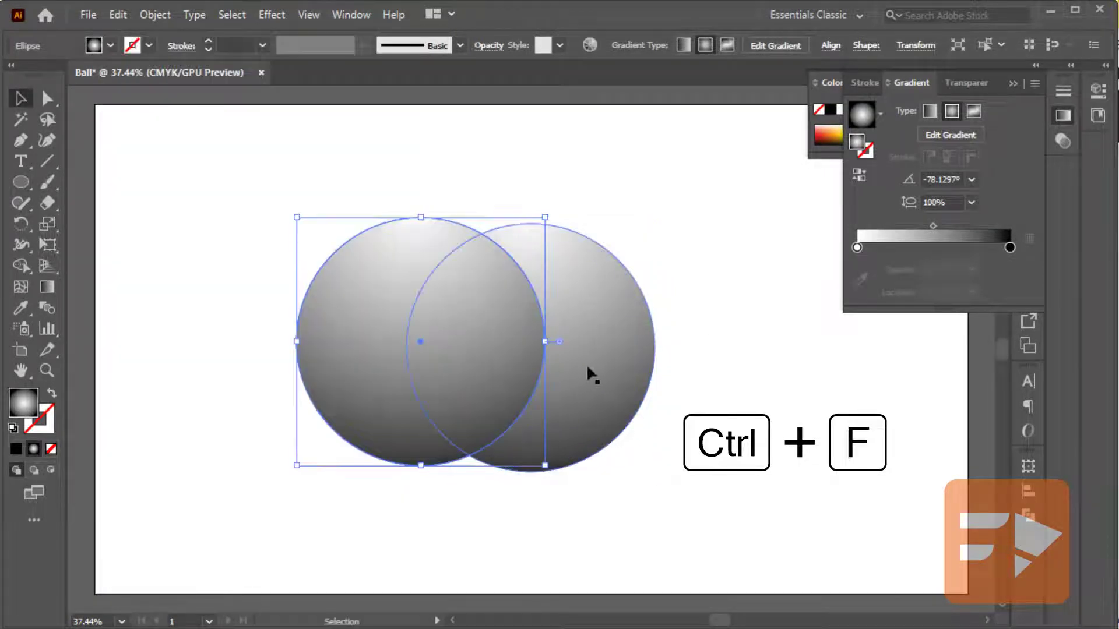
pyautogui.moveTo(586, 364); pyautogui.dragTo(589, 344)
# Reverse the copied circle's gradient to black-to-white and redraw it from near the circle's centre toward its lower-right edge.
pyautogui.click(365, 334)
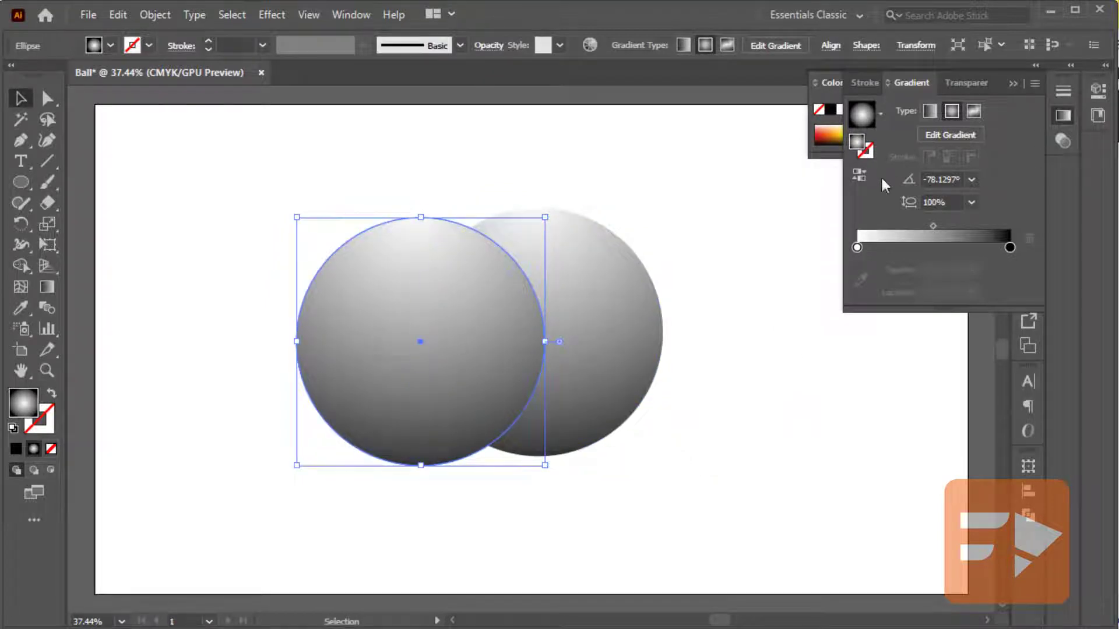
pyautogui.click(859, 175)
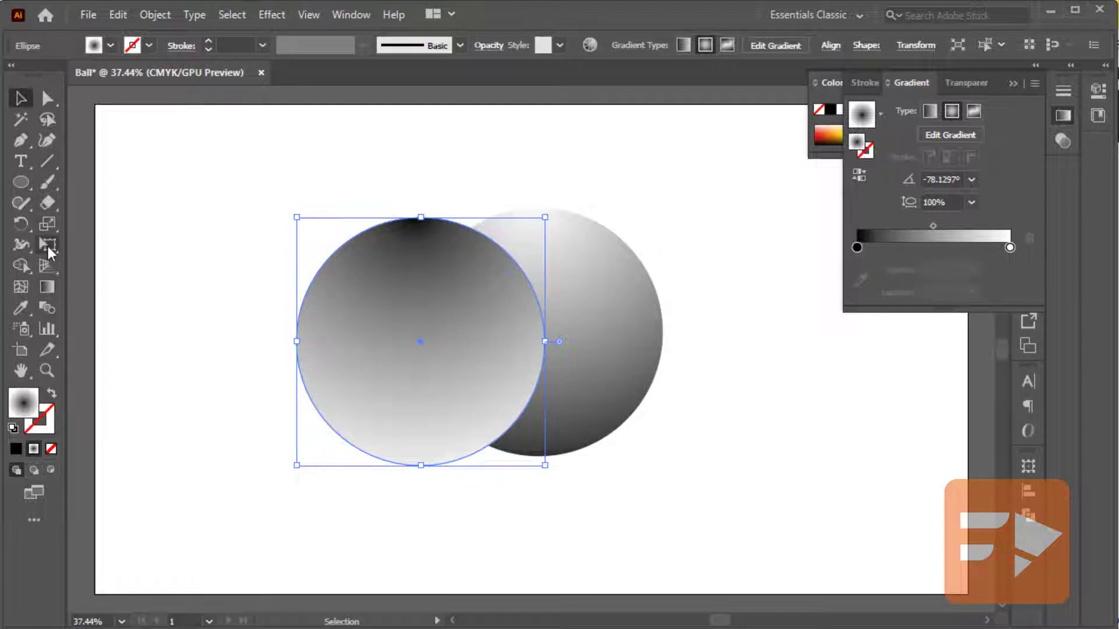
pyautogui.click(46, 287)
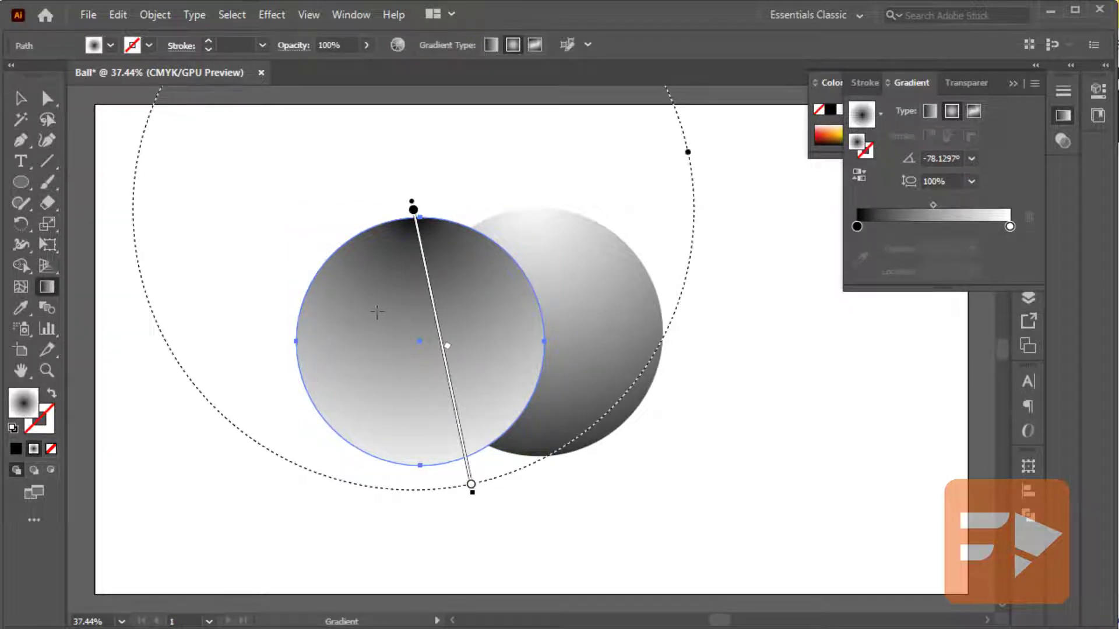
pyautogui.moveTo(407, 338); pyautogui.dragTo(538, 426)
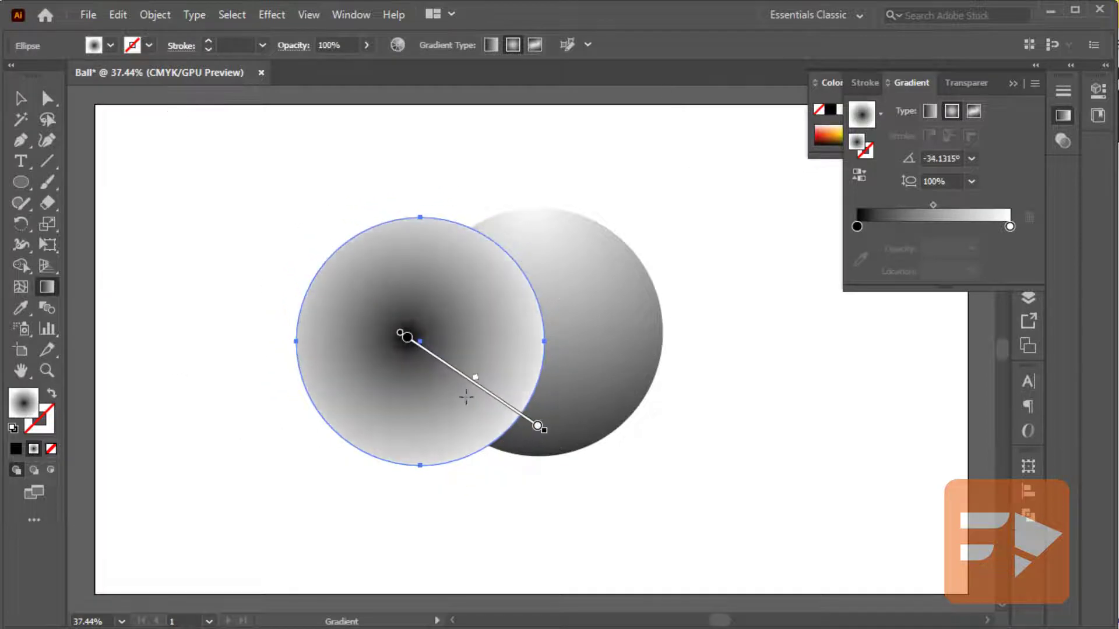
pyautogui.click(859, 177)
pyautogui.click(859, 177)
# Set the opacity of the white outer stop in the copied circle's gradient to 0%.
pyautogui.moveTo(1007, 231); pyautogui.dragTo(1002, 230)
pyautogui.click(971, 248)
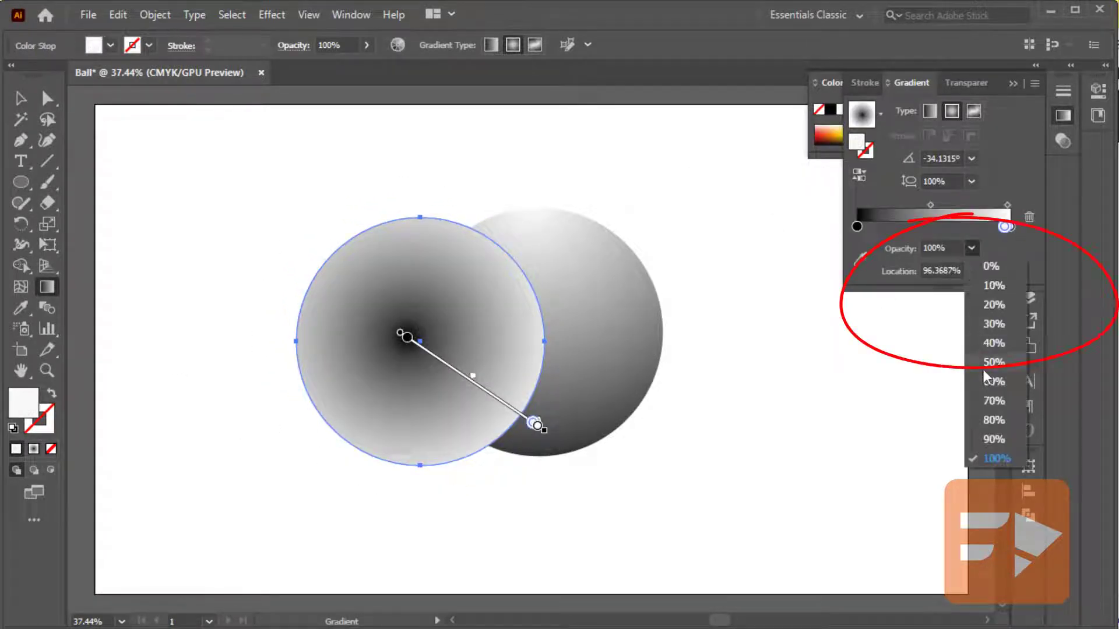
pyautogui.click(987, 270)
pyautogui.press('v')
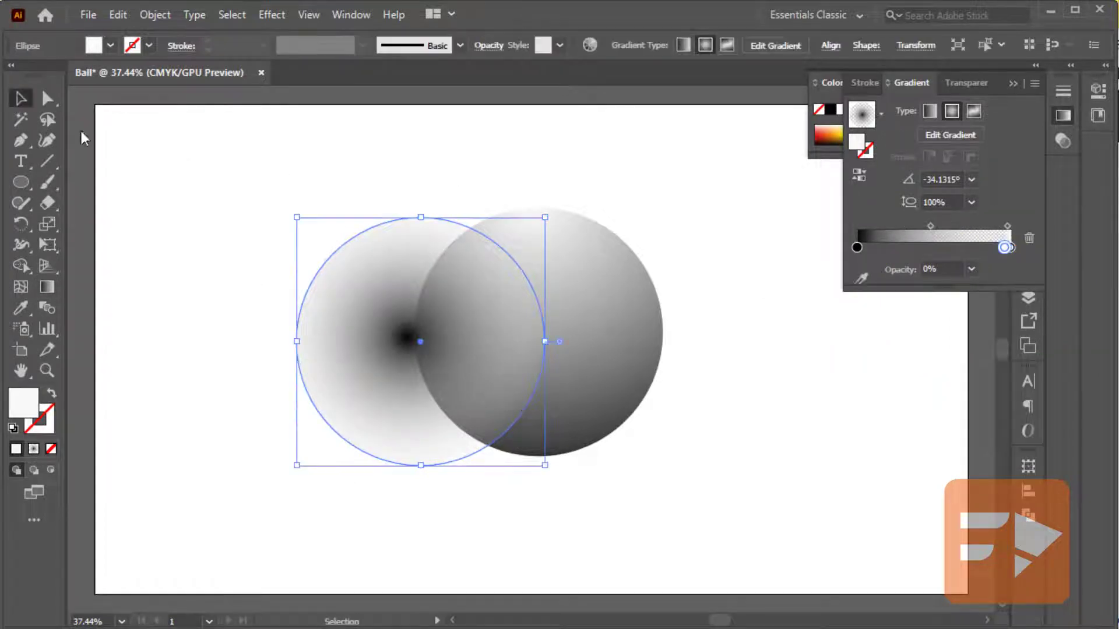
pyautogui.click(288, 180)
# Move the transparent-edged circle onto the original ball and set its transparent gradient stop's location to 100%.
pyautogui.moveTo(409, 345); pyautogui.dragTo(526, 336)
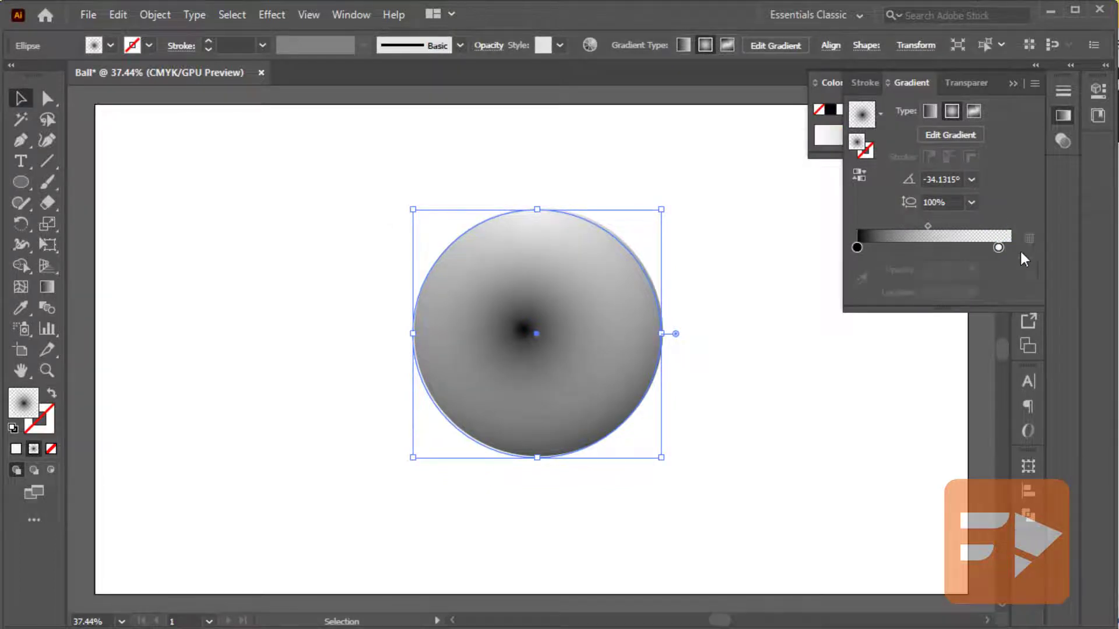
pyautogui.moveTo(1000, 247); pyautogui.dragTo(1008, 266)
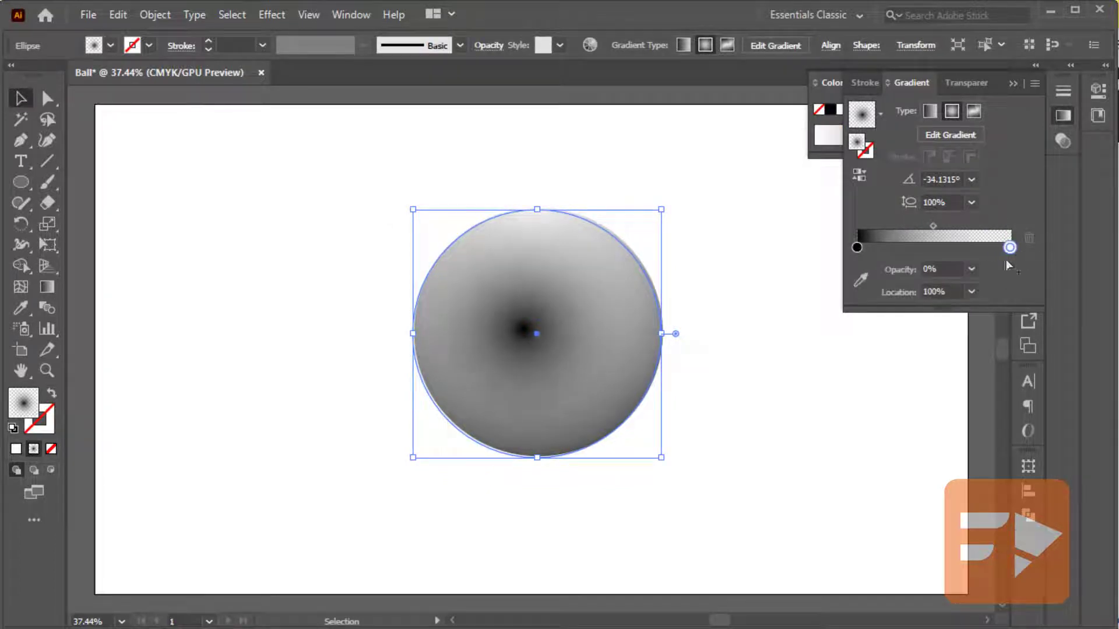
pyautogui.click(857, 247)
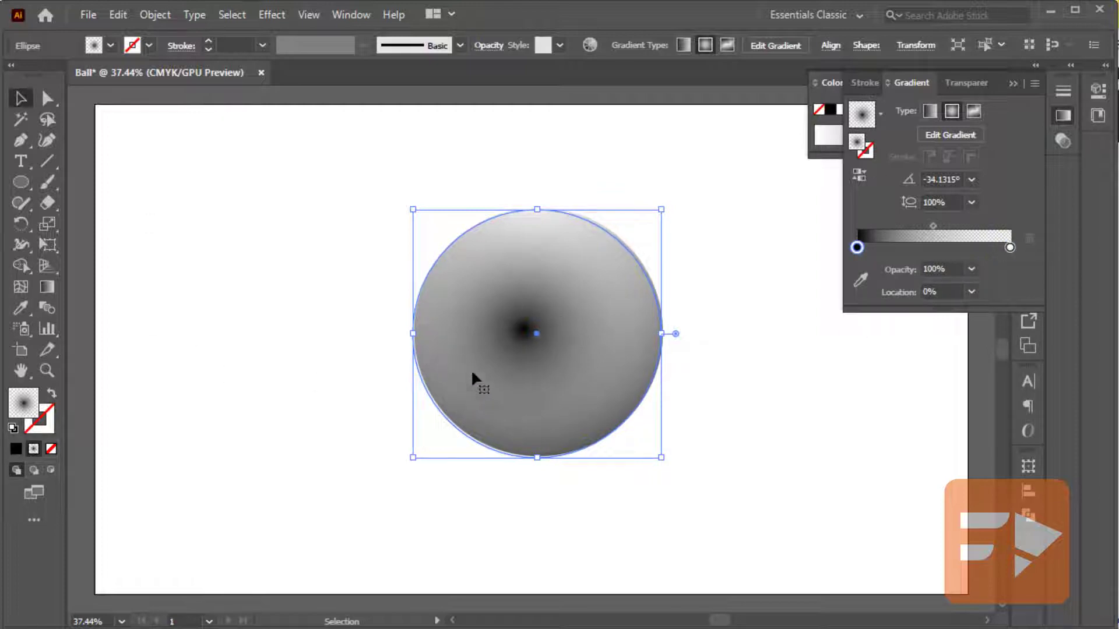
# Flatten the transparent-edged circle into a thin shadow ellipse at the ball's base and send it one level backward.
pyautogui.moveTo(534, 211); pyautogui.dragTo(617, 449)
pyautogui.click(714, 501)
pyautogui.scroll(3, 529, 466)
pyautogui.click(555, 429)
pyautogui.rightClick(589, 448)
pyautogui.moveTo(699, 354)
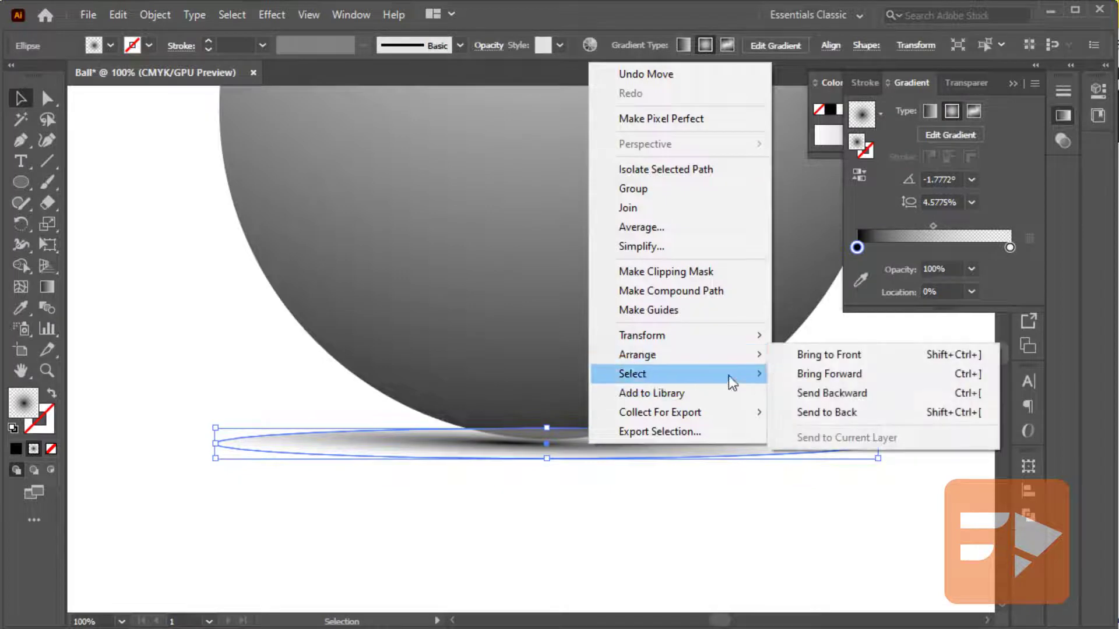
pyautogui.click(807, 392)
# Shift the shadow ellipse slightly to the right so it sits centred under the ball's contact point.
pyautogui.moveTo(617, 452); pyautogui.dragTo(624, 437)
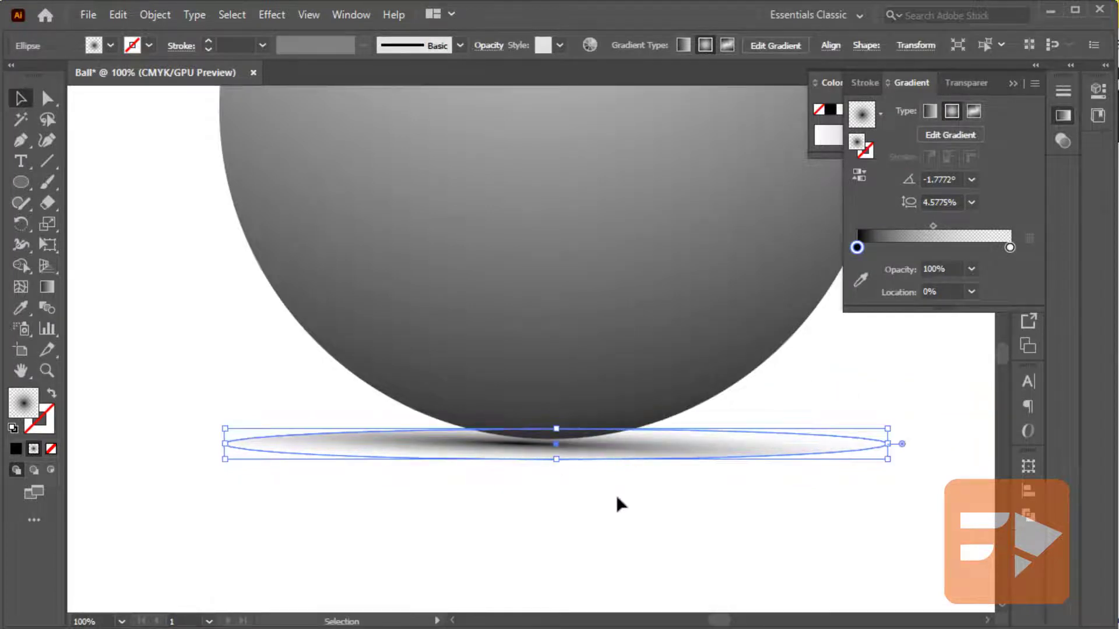
pyautogui.hotkey('ctrl', 'z')
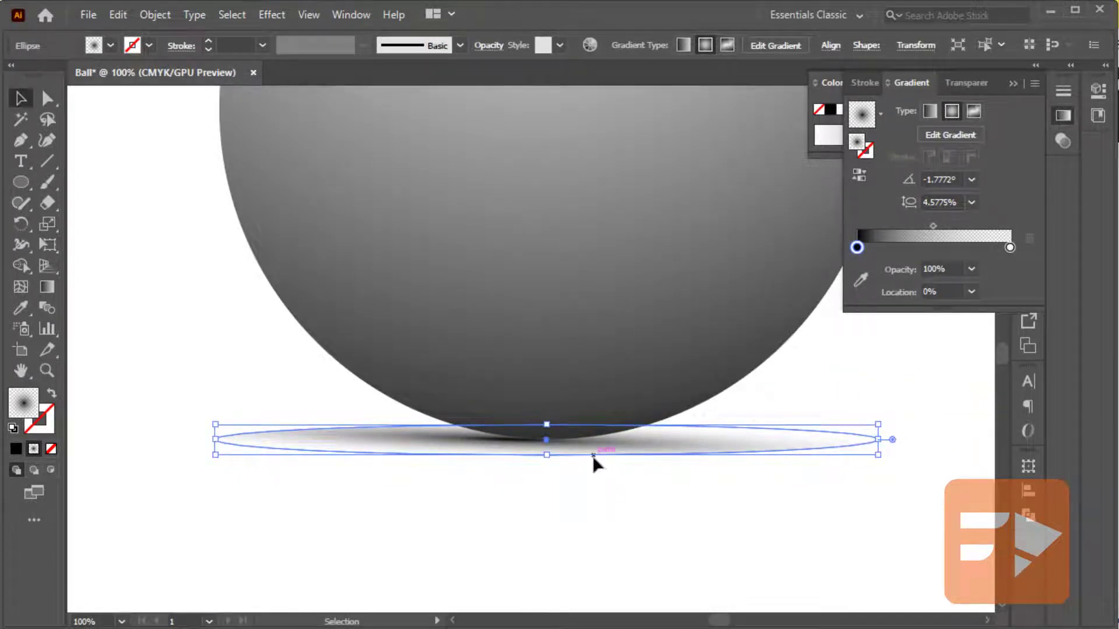
pyautogui.press('Right')
pyautogui.press('Right')
pyautogui.press('Right')
pyautogui.press('Right')
pyautogui.press('Right')
pyautogui.press('Right')
pyautogui.press('Right')
pyautogui.press('Right')
pyautogui.press('Right')
pyautogui.press('Right')
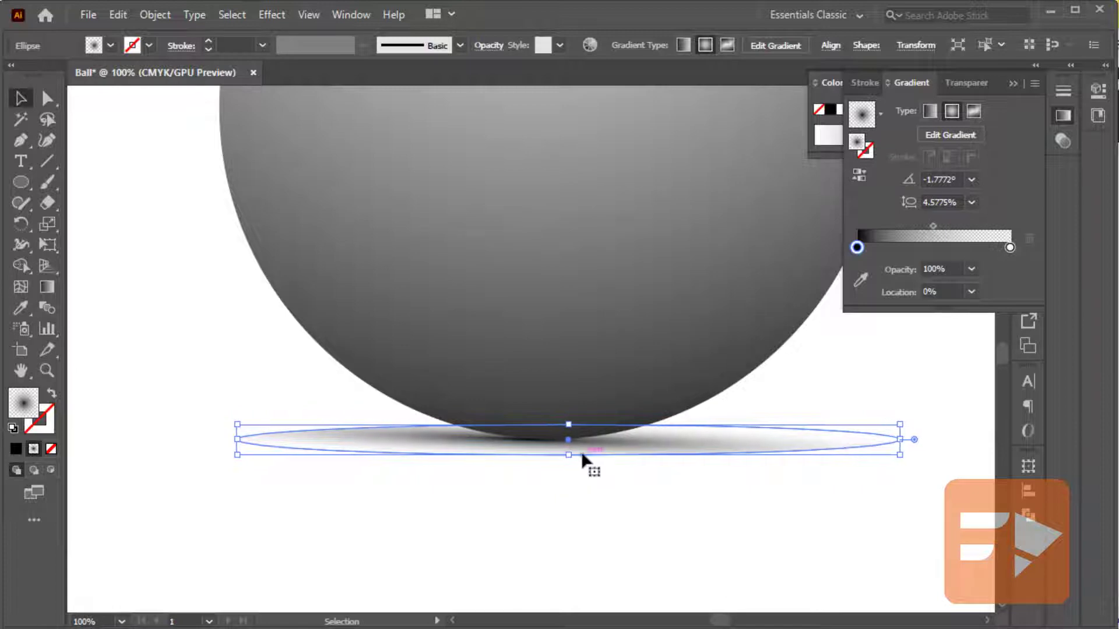
pyautogui.press('Right')
pyautogui.press('alt')
pyautogui.click(545, 492)
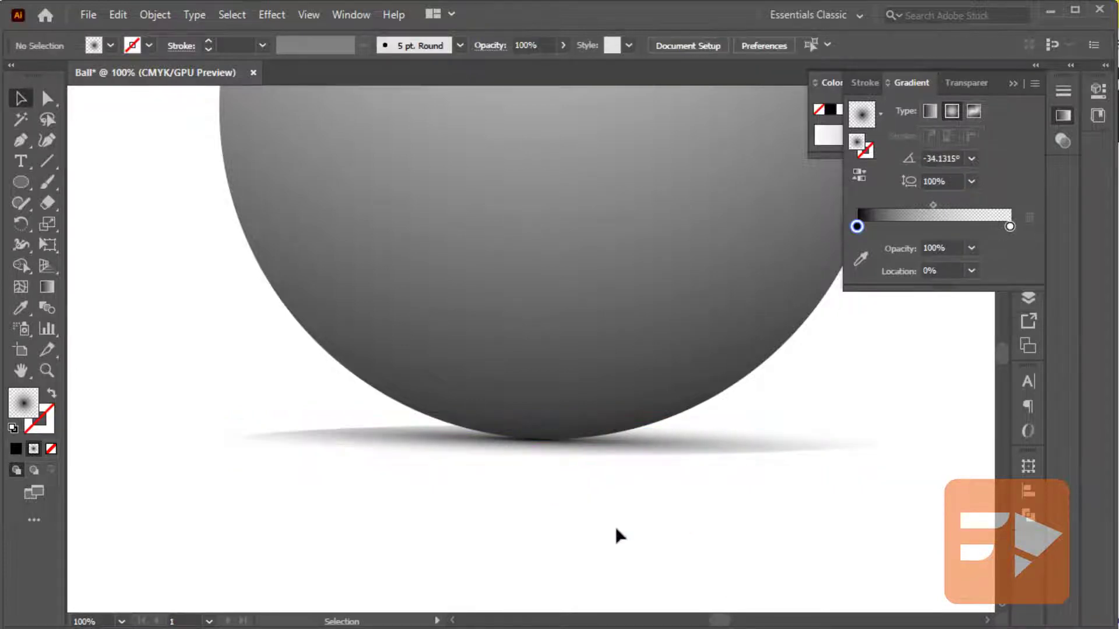
pyautogui.moveTo(549, 457); pyautogui.dragTo(548, 459)
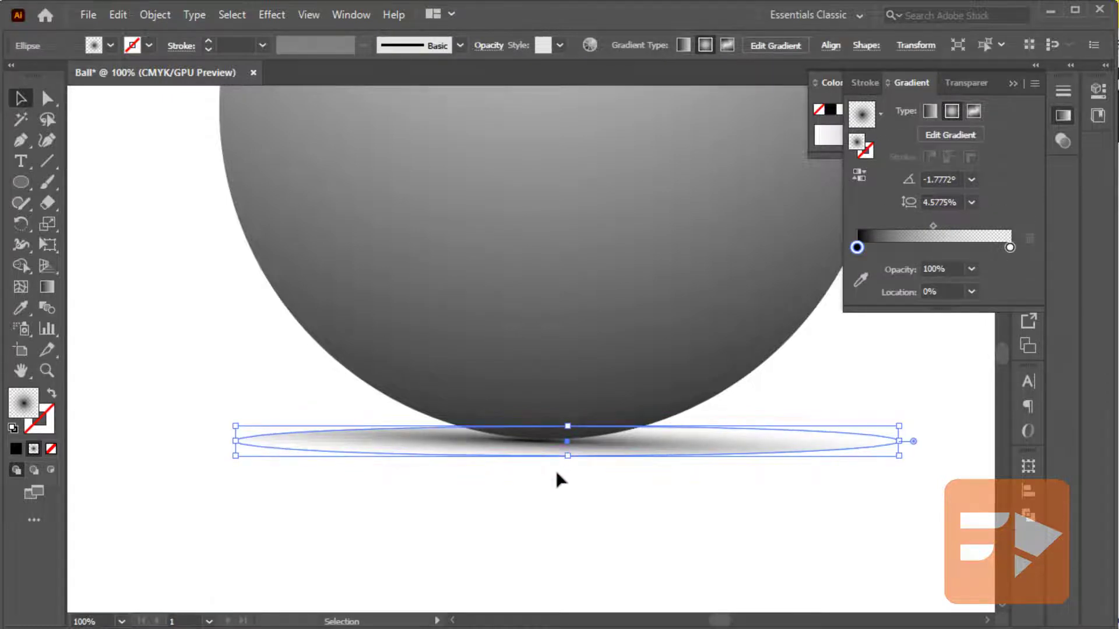
pyautogui.click(555, 470)
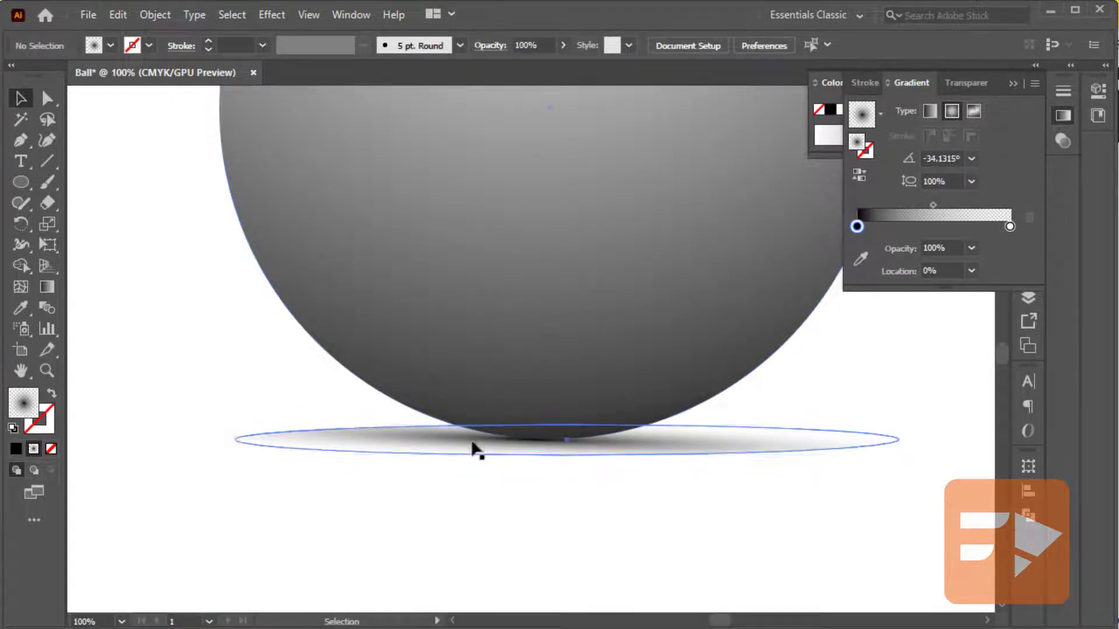
# Apply a Gaussian Blur with a 5-pixel radius to the shadow ellipse.
pyautogui.click(382, 455)
pyautogui.click(273, 15)
pyautogui.moveTo(350, 308)
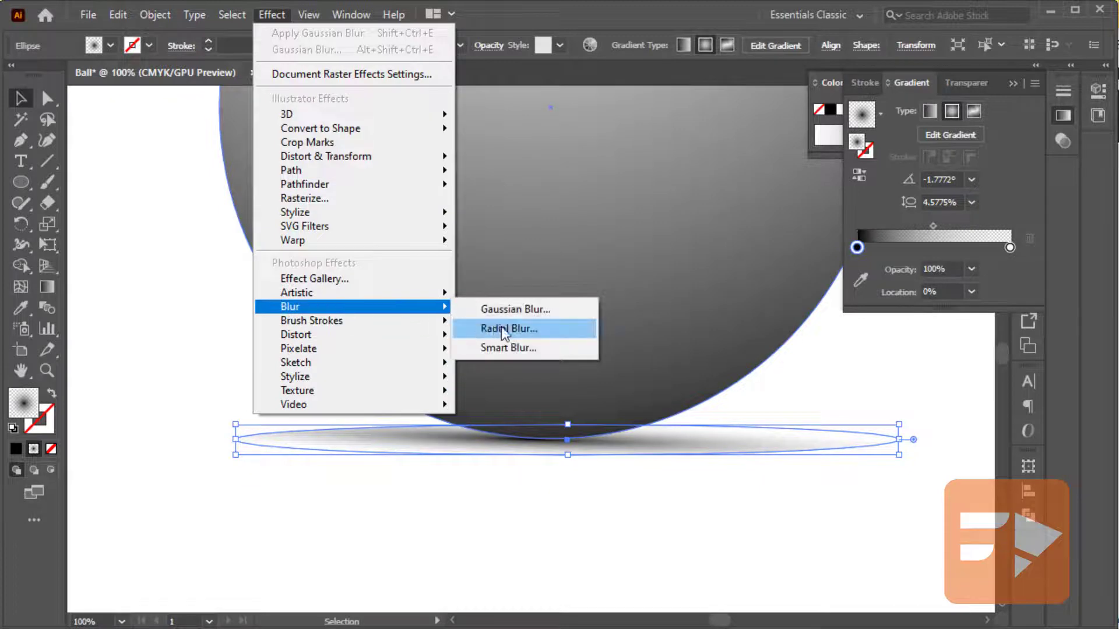
pyautogui.click(519, 308)
pyautogui.moveTo(710, 259); pyautogui.dragTo(625, 171)
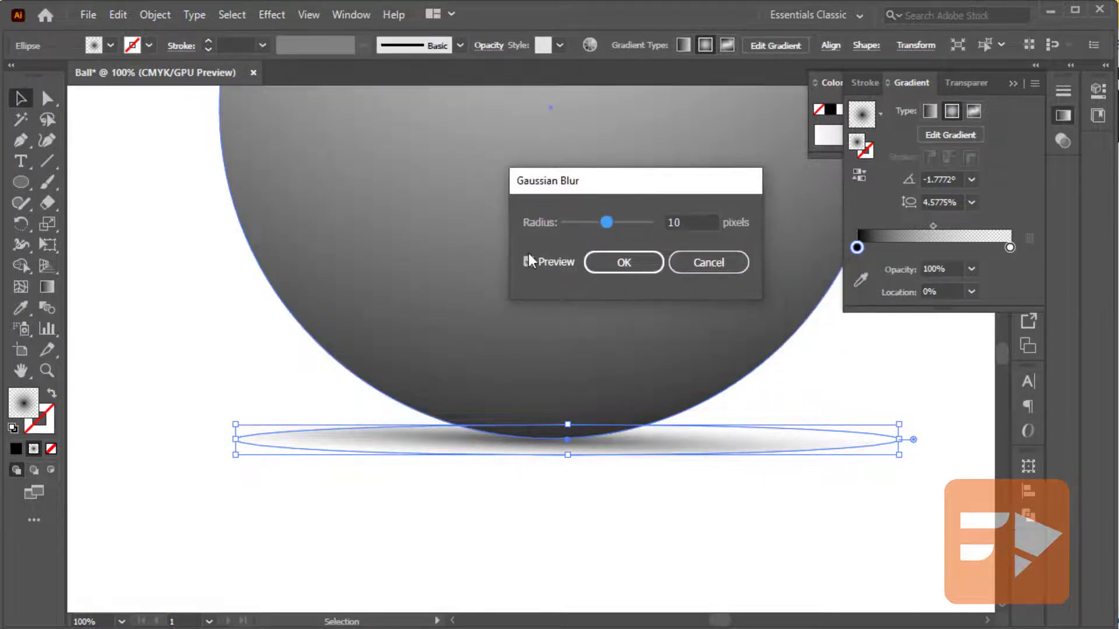
pyautogui.moveTo(607, 222)
pyautogui.mouseDown()
pyautogui.moveTo(639, 225)
pyautogui.moveTo(588, 225)
pyautogui.mouseUp()
pyautogui.click(607, 217)
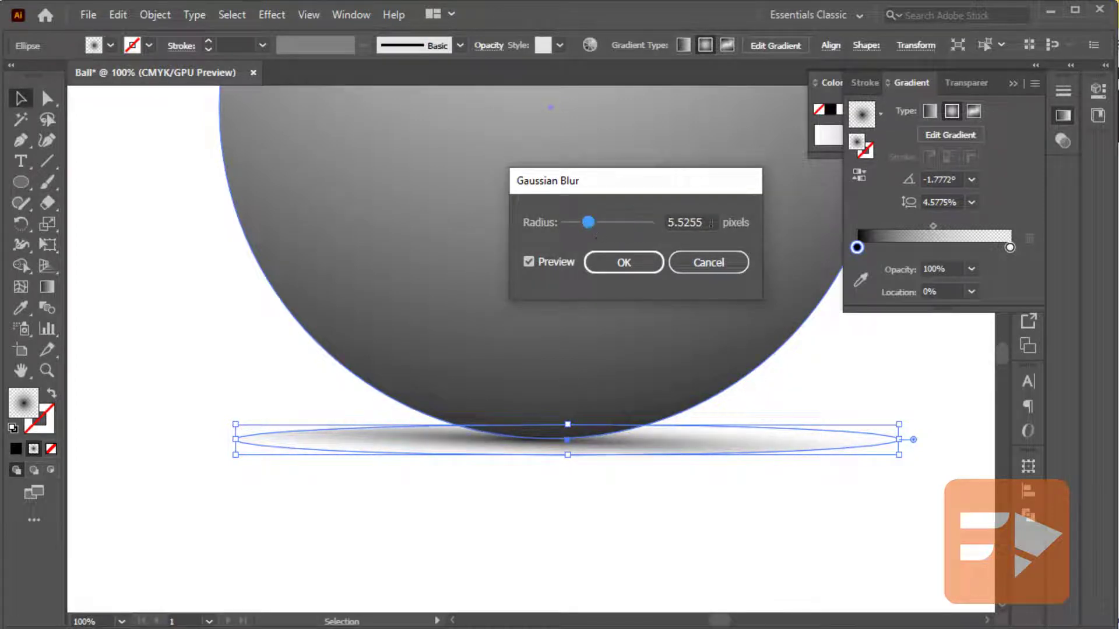
pyautogui.doubleClick(667, 223)
pyautogui.write('5')
pyautogui.click(623, 263)
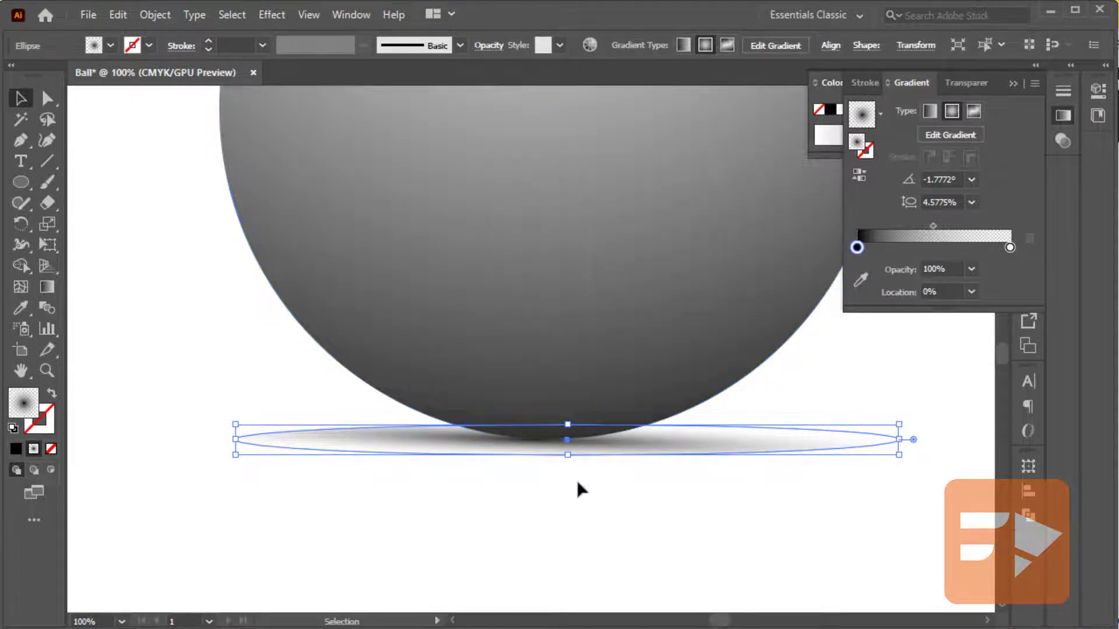
pyautogui.click(575, 479)
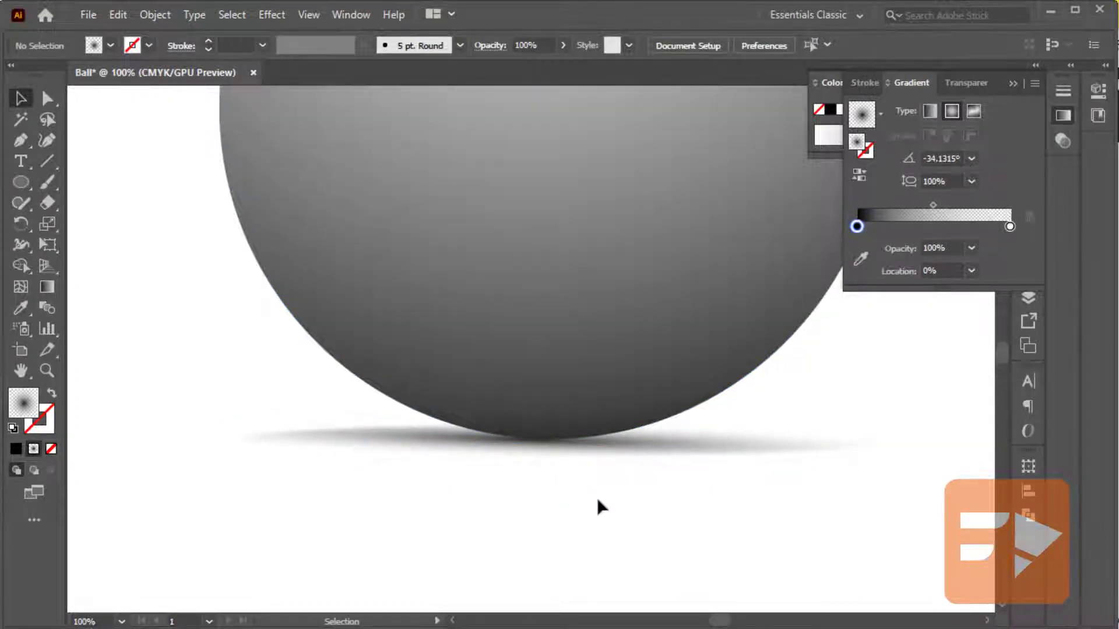
# Duplicate the ball together with its shadow, placing the copy to the left of the original.
pyautogui.scroll(-4, 596, 498)
pyautogui.click(639, 430)
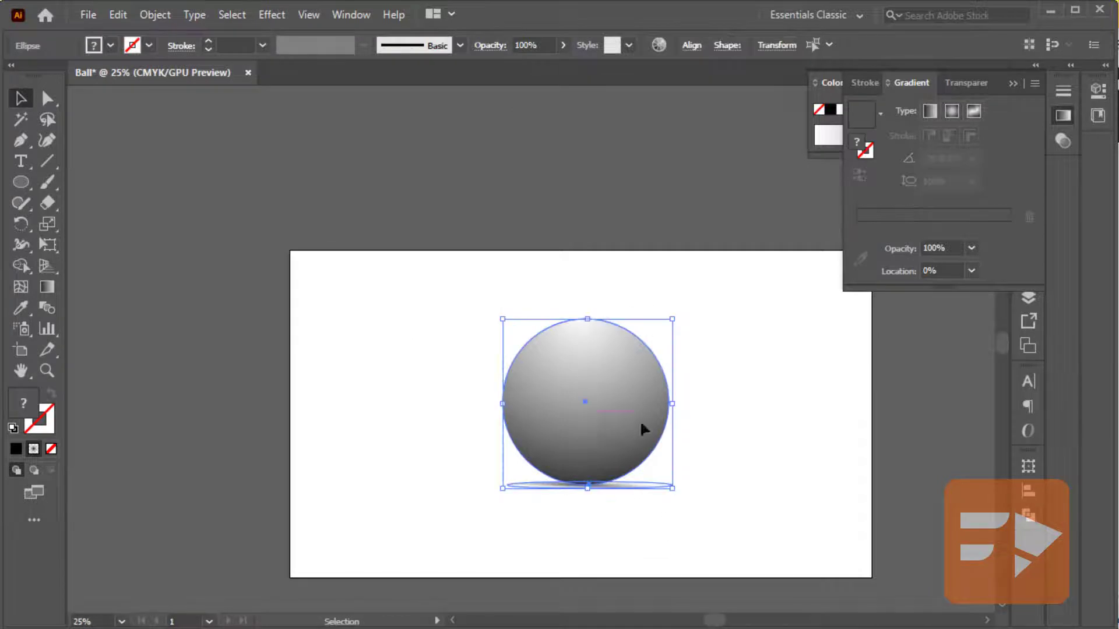
pyautogui.moveTo(639, 430); pyautogui.dragTo(411, 437)
pyautogui.click(670, 532)
pyautogui.click(687, 476)
pyautogui.scroll(2, 733, 432)
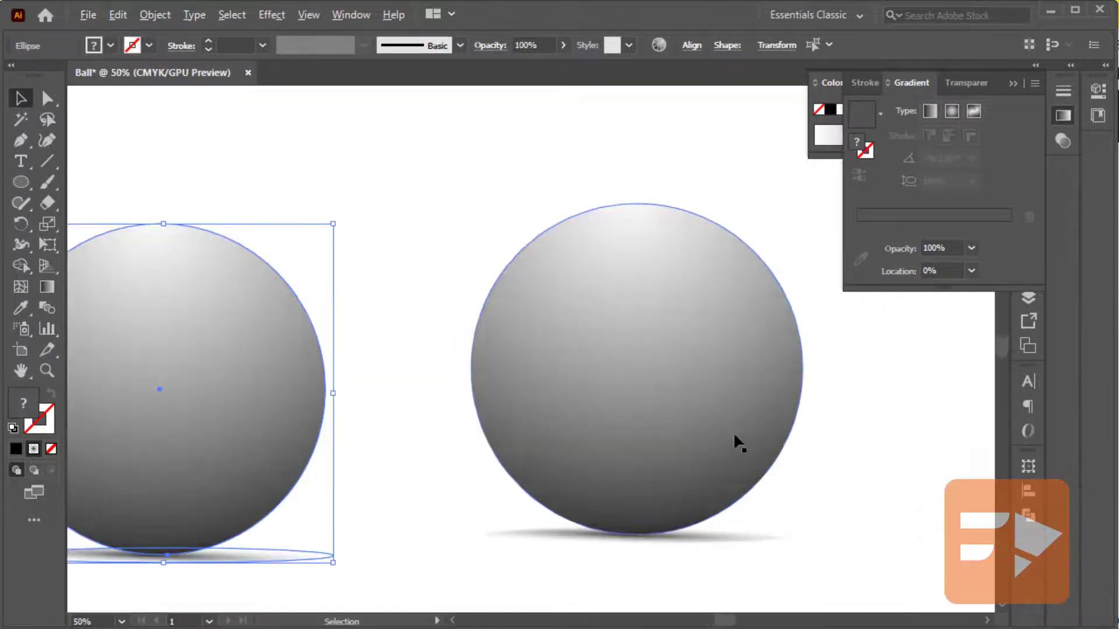
pyautogui.scroll(-1, 732, 466)
pyautogui.hscroll(3, 764, 512)
# Copy the right ball's shadow, paste it in front, and move the copy up to the ball's right edge.
pyautogui.click(685, 525)
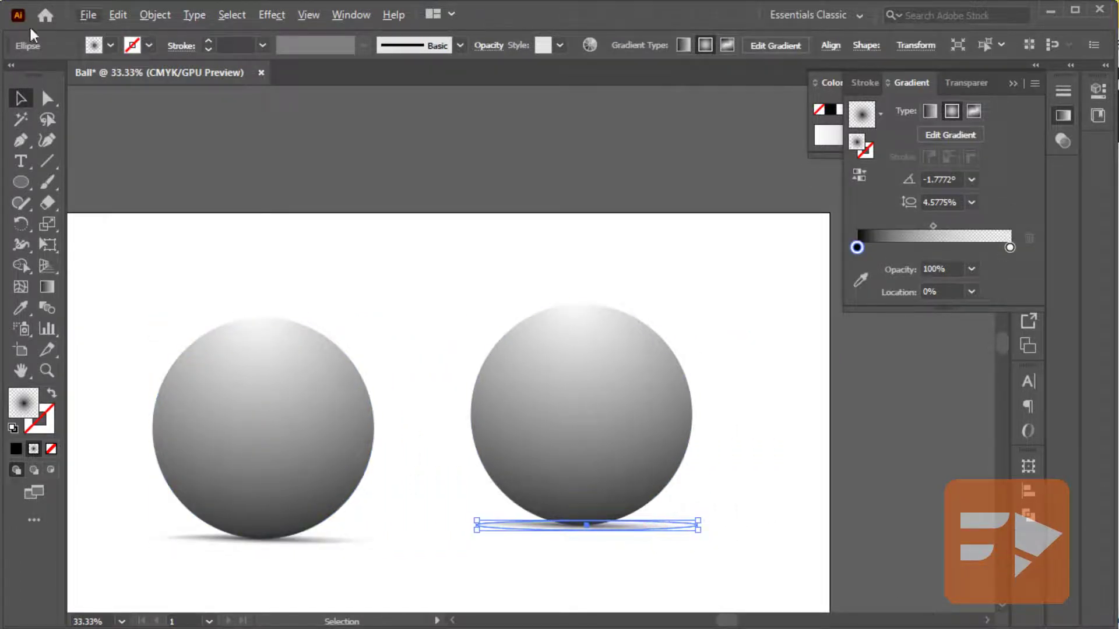
pyautogui.click(118, 14)
pyautogui.click(137, 98)
pyautogui.click(118, 16)
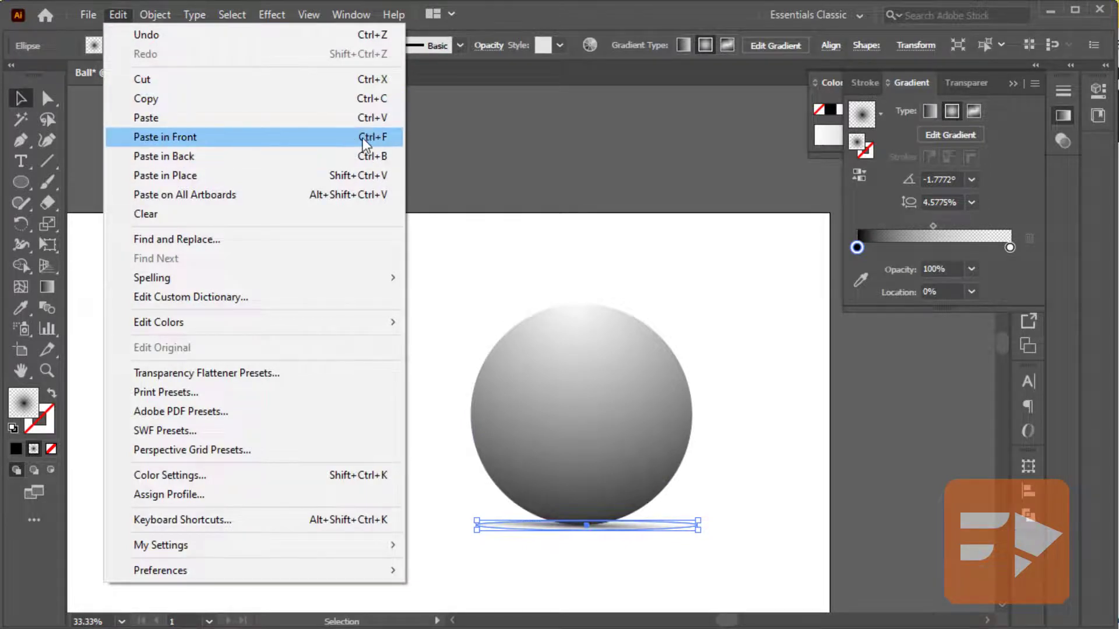
pyautogui.click(309, 136)
pyautogui.moveTo(624, 532); pyautogui.dragTo(722, 440)
# Rotate the copied shadow ellipse to nearly vertical and position it against the right edge of the right ball.
pyautogui.scroll(3, 711, 434)
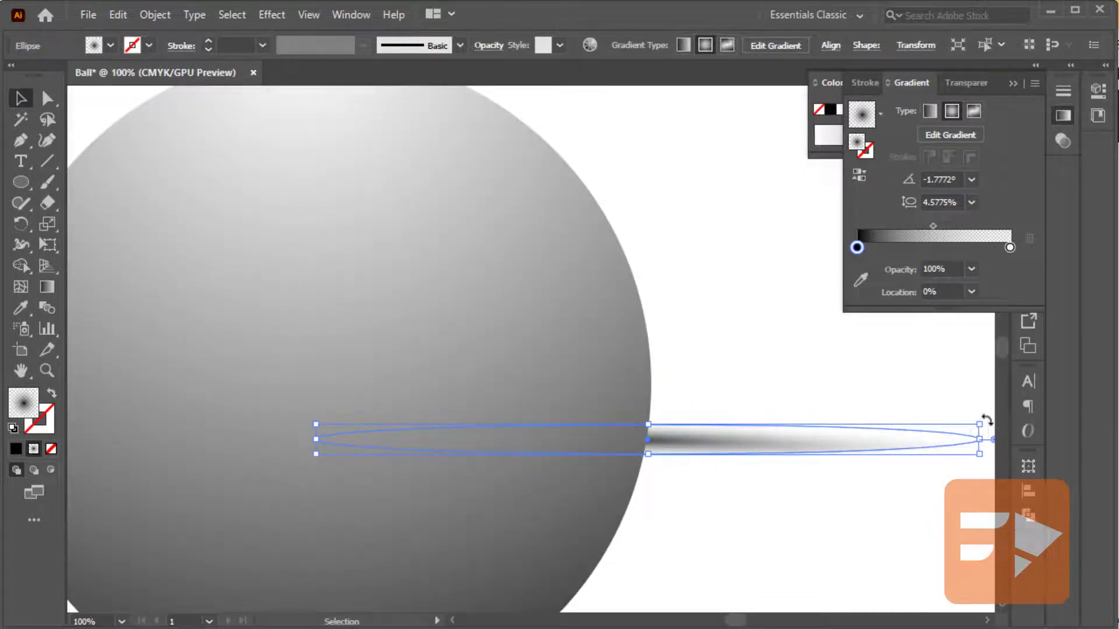
pyautogui.moveTo(986, 419); pyautogui.dragTo(644, 198)
pyautogui.moveTo(645, 513); pyautogui.dragTo(655, 491)
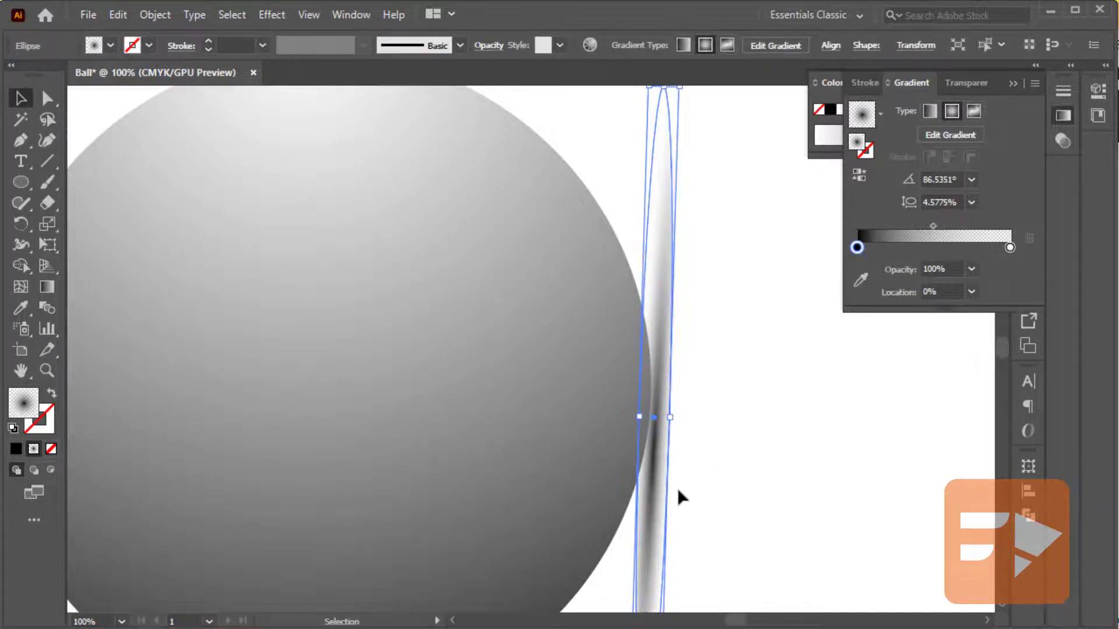
pyautogui.click(759, 490)
pyautogui.click(664, 250)
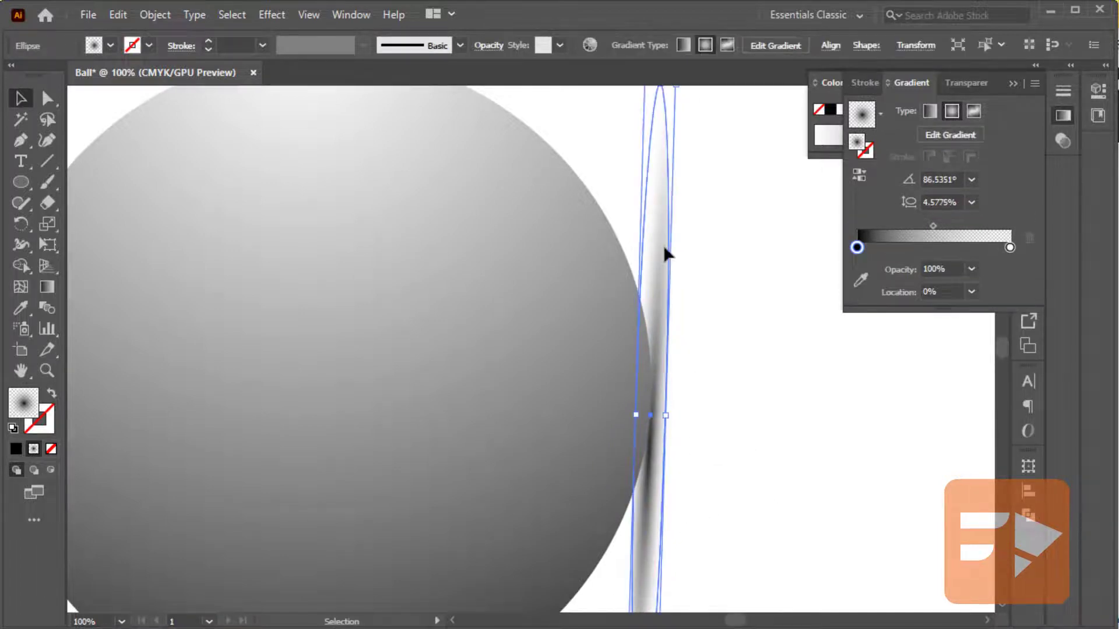
pyautogui.scroll(-2, 723, 486)
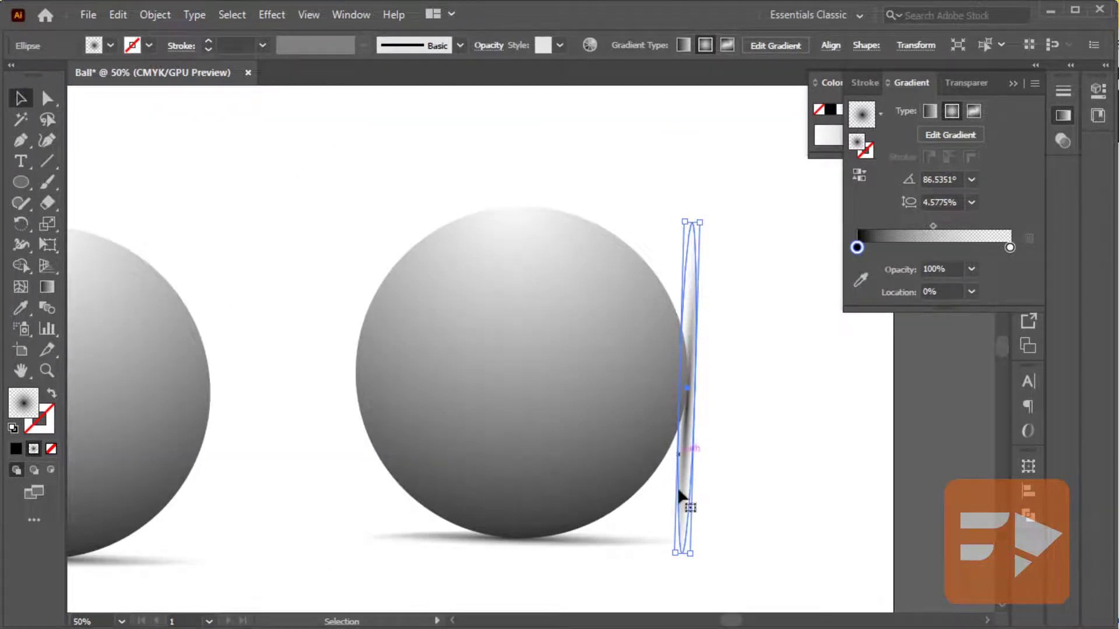
pyautogui.click(679, 554)
pyautogui.click(794, 506)
pyautogui.click(685, 473)
pyautogui.scroll(3, 725, 417)
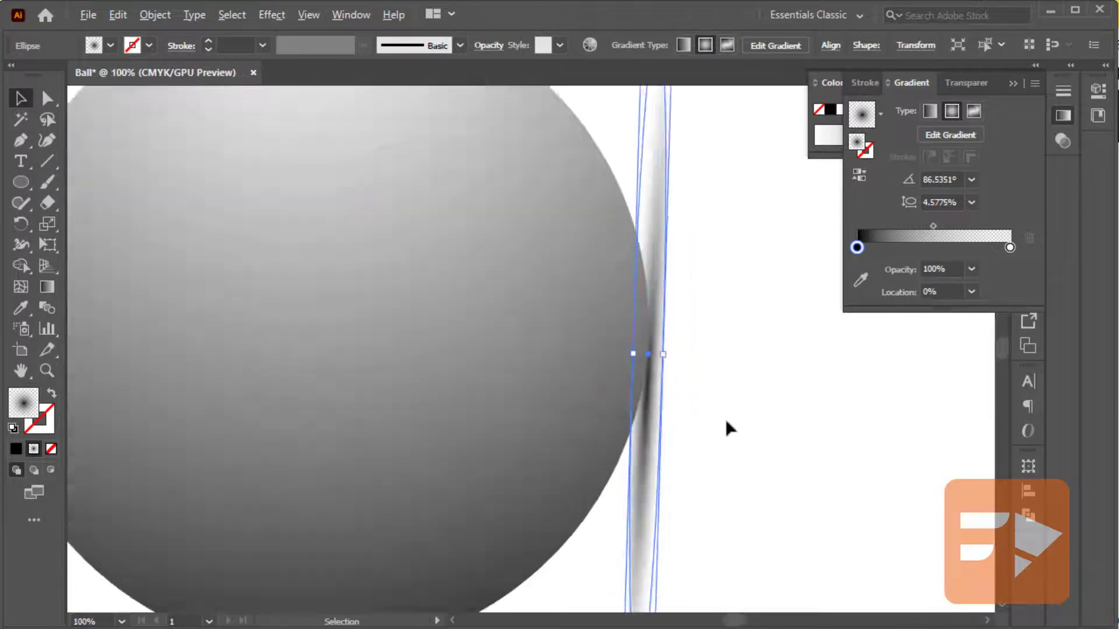
# Shift the upright shadow ellipse slightly left against the right ball's edge and deselect it.
pyautogui.moveTo(639, 322); pyautogui.dragTo(630, 322)
pyautogui.click(728, 355)
pyautogui.scroll(-3, 728, 355)
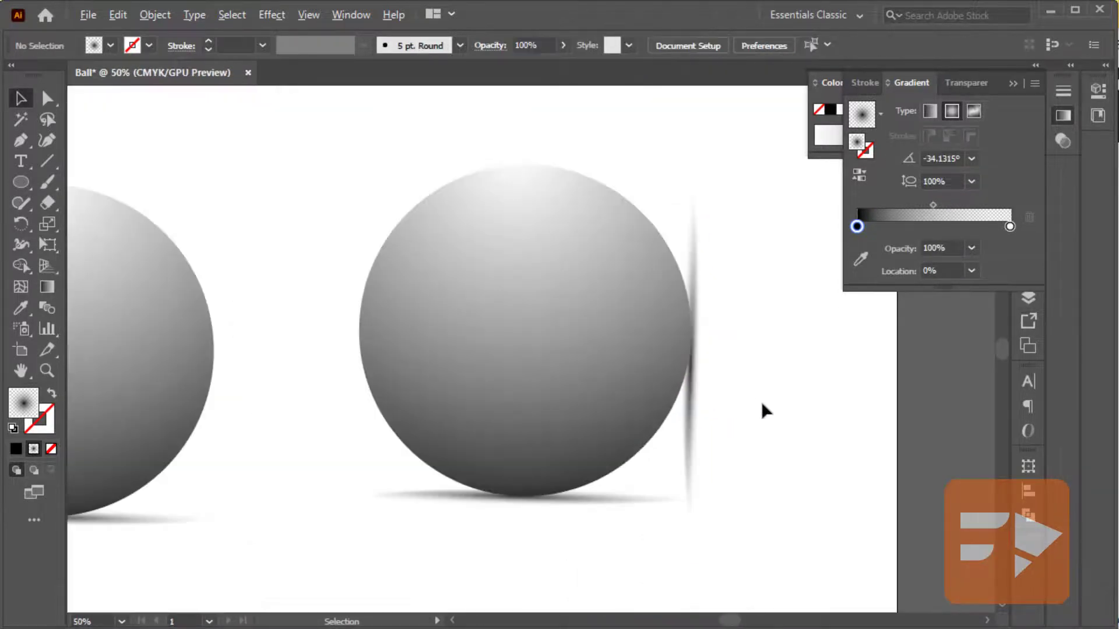
# Scale the left ball and its shadow down so they are smaller than the right pair, and move them up slightly.
pyautogui.scroll(-1, 761, 401)
pyautogui.click(232, 442)
pyautogui.moveTo(125, 236); pyautogui.dragTo(332, 528)
pyautogui.moveTo(175, 258); pyautogui.dragTo(199, 283)
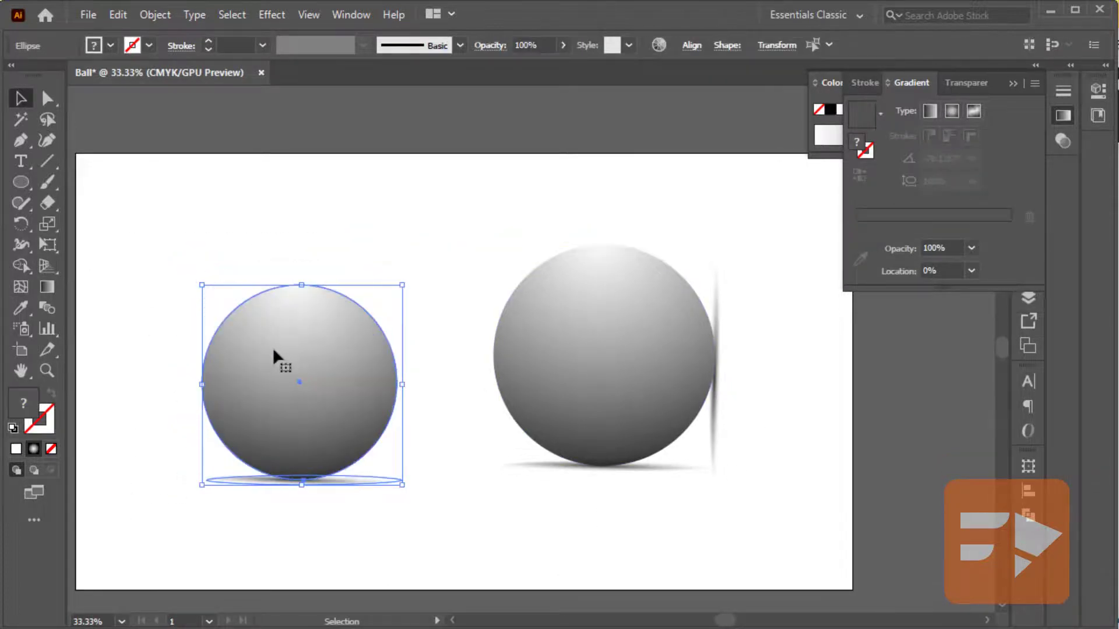
pyautogui.moveTo(272, 347); pyautogui.dragTo(266, 325)
pyautogui.click(309, 465)
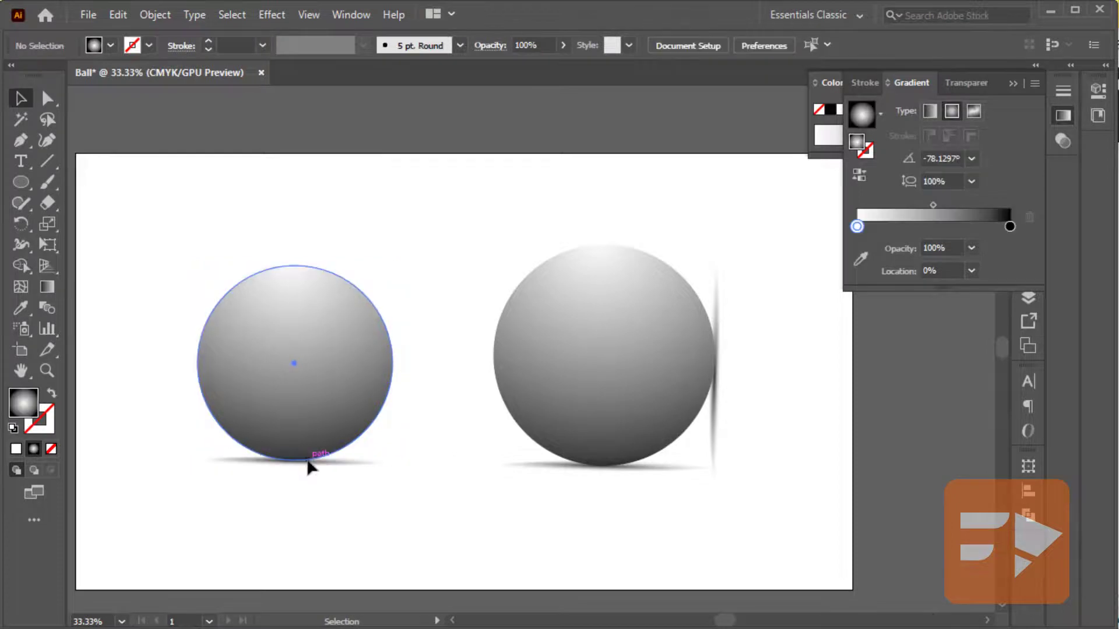
# Move the left ball's shadow down so that it sits slightly below the ball.
pyautogui.click(334, 466)
pyautogui.press('Down')
pyautogui.press('Down')
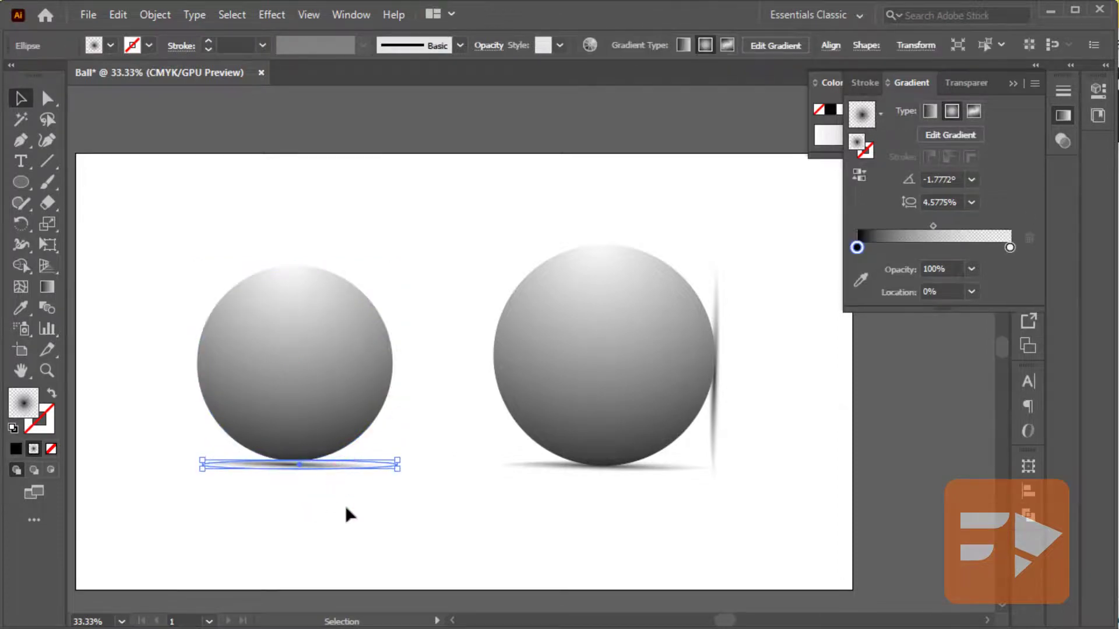
pyautogui.click(335, 482)
pyautogui.hotkey('ctrl', 'z')
pyautogui.click(373, 523)
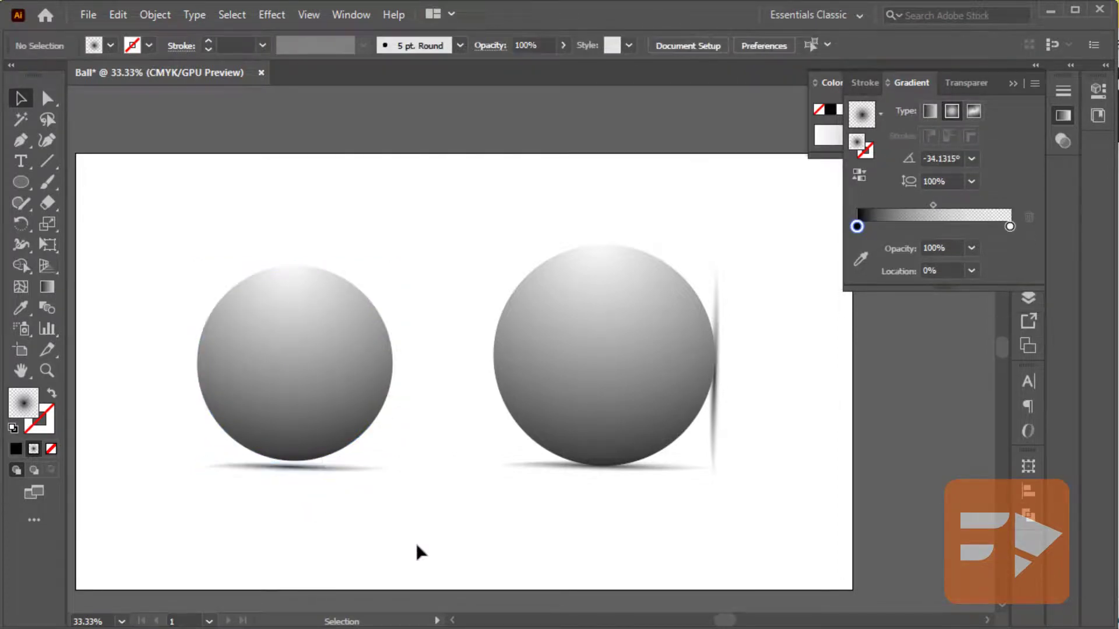
pyautogui.click(327, 473)
pyautogui.hotkey('ctrl', 'h')
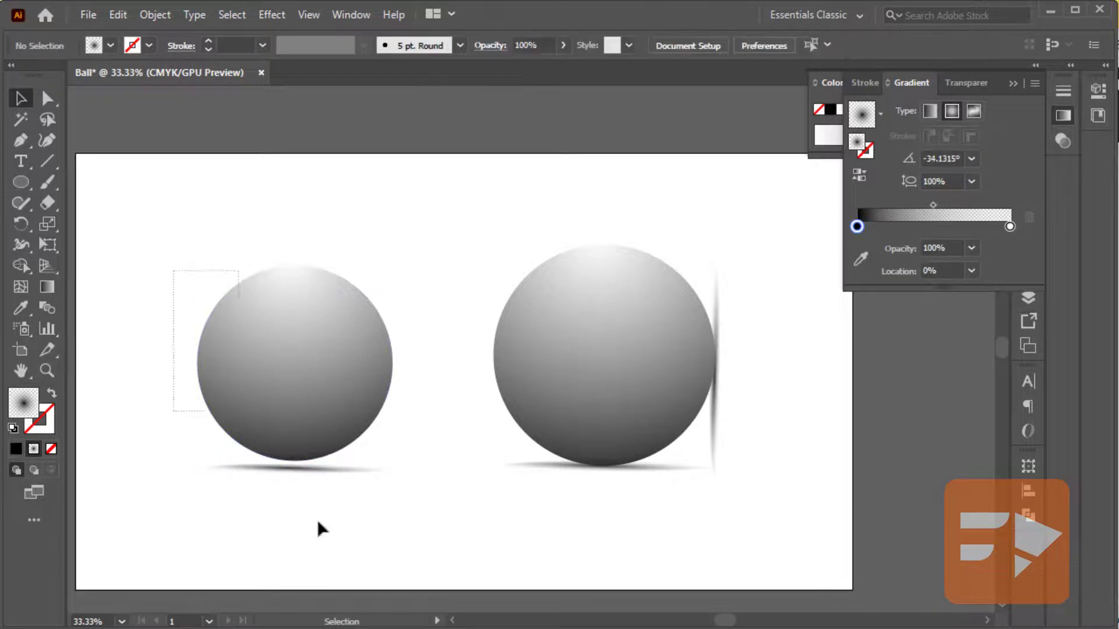
# Scale the left ball and its lowered shadow down slightly more, and deselect them.
pyautogui.click(217, 307)
pyautogui.moveTo(203, 271); pyautogui.dragTo(205, 280)
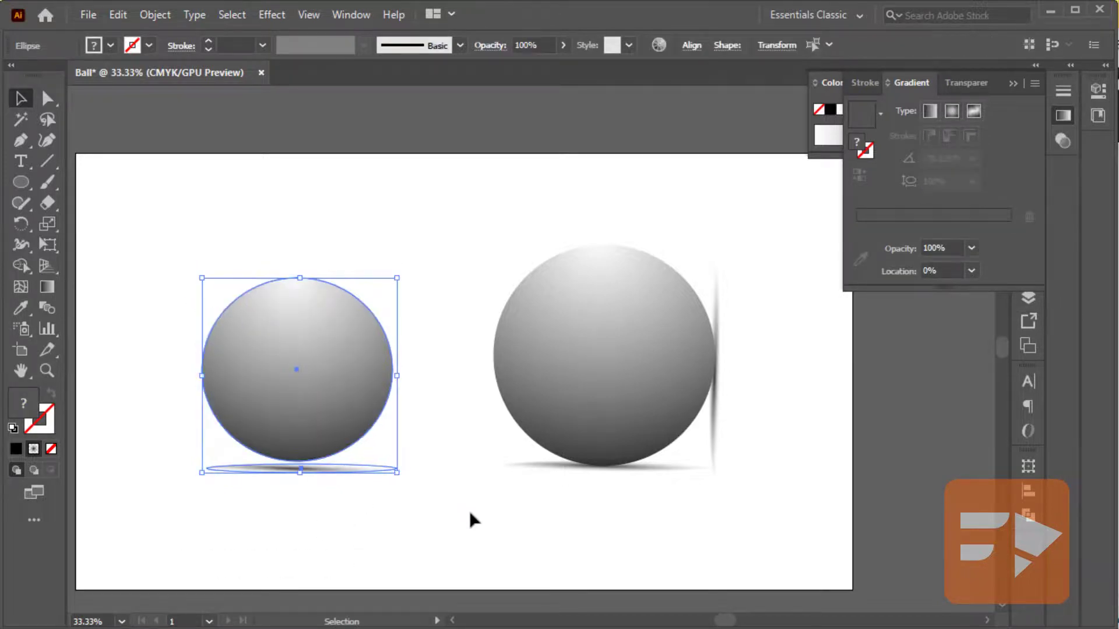
pyautogui.click(470, 511)
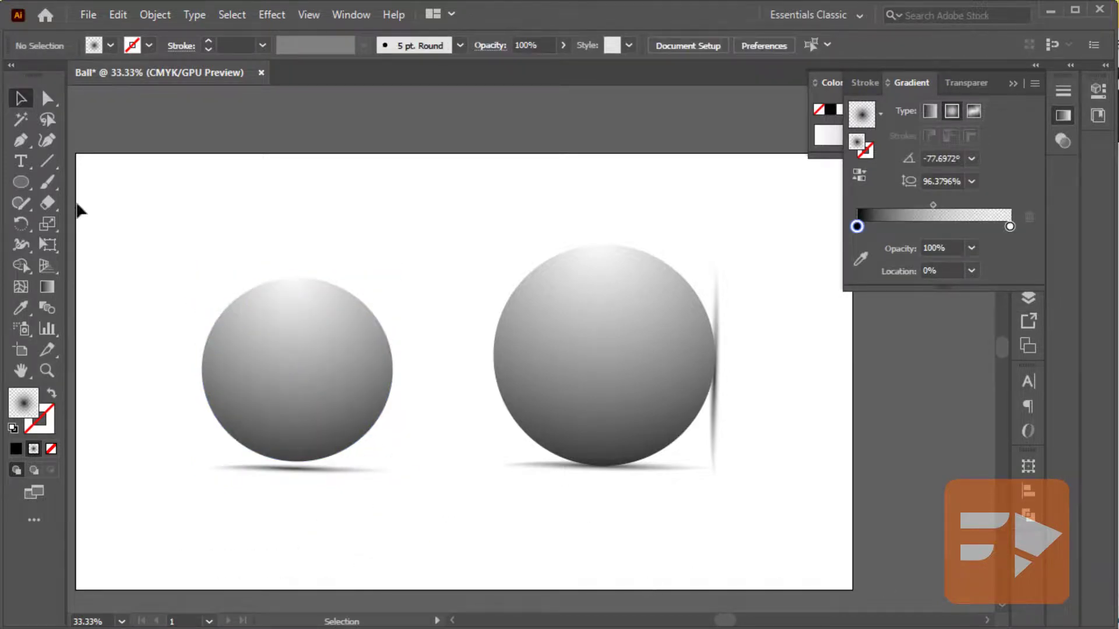
# Draw a rectangle covering the whole artboard and switch its gradient fill to linear.
pyautogui.moveTo(29, 174)
pyautogui.mouseDown()
pyautogui.moveTo(225, 239)
pyautogui.moveTo(812, 532)
pyautogui.moveTo(873, 590)
pyautogui.mouseUp()
pyautogui.hscroll(-1, 186, 233)
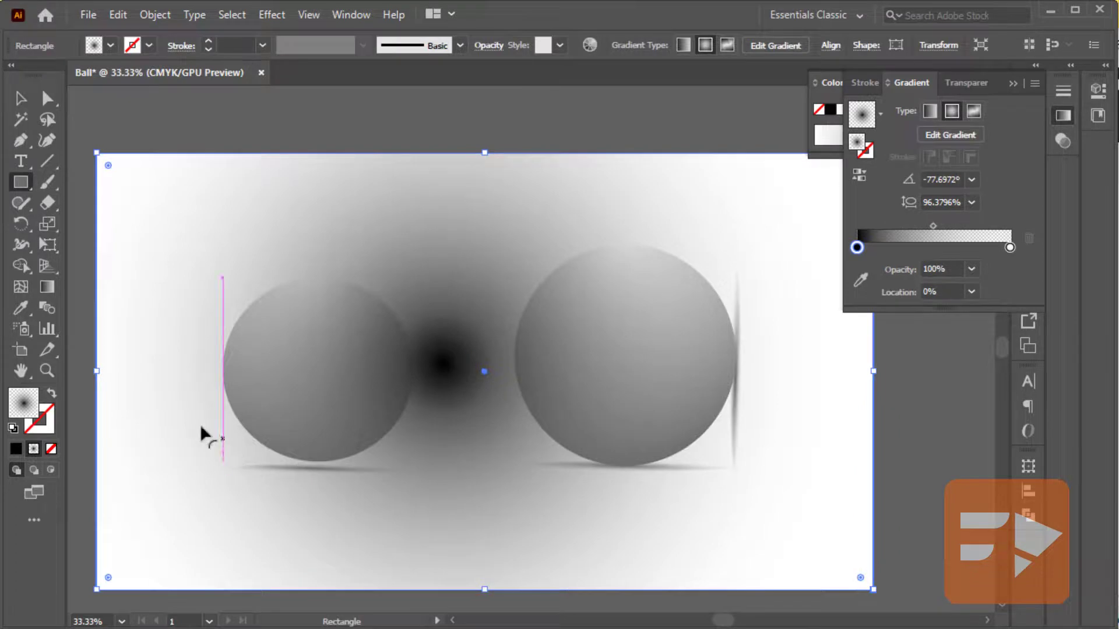
pyautogui.click(930, 111)
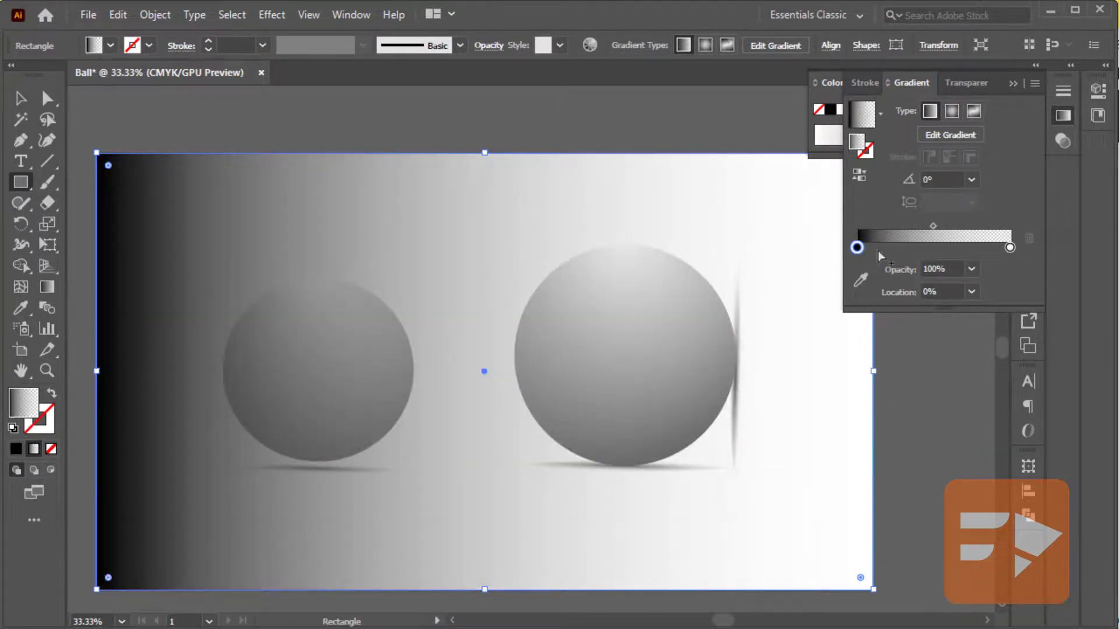
# Redirect the rectangle's linear gradient diagonally at about 152°, from black at the artboard's lower-right corner to white at its upper-left corner.
pyautogui.click(47, 286)
pyautogui.moveTo(904, 599)
pyautogui.mouseDown()
pyautogui.moveTo(138, 280)
pyautogui.moveTo(114, 183)
pyautogui.moveTo(130, 99)
pyautogui.mouseUp()
pyautogui.press('v')
pyautogui.hscroll(3, 542, 484)
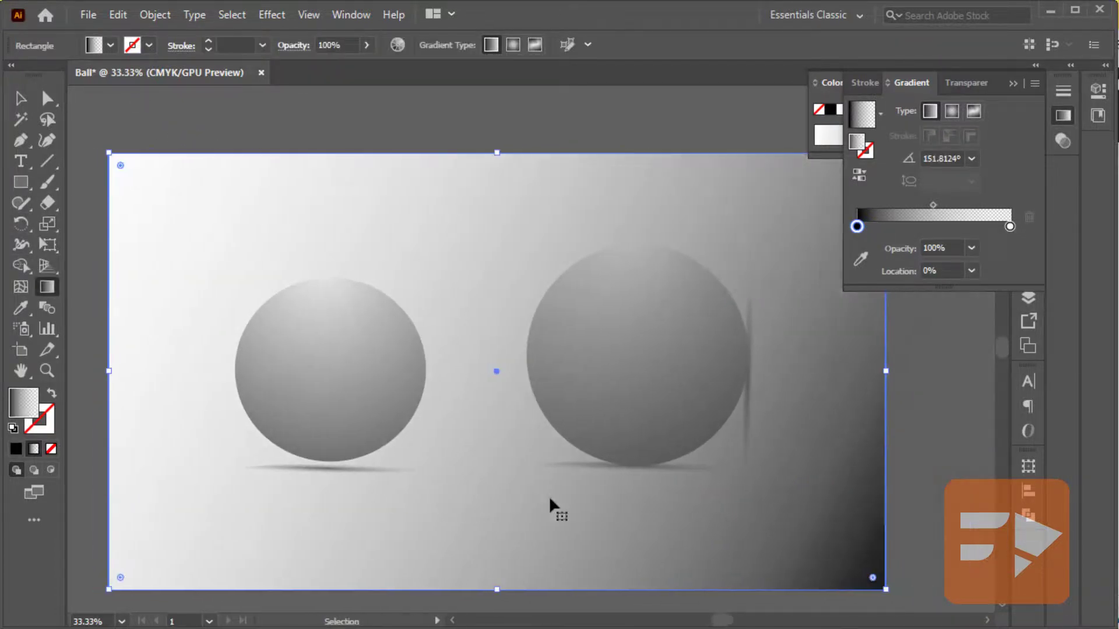
pyautogui.press('g')
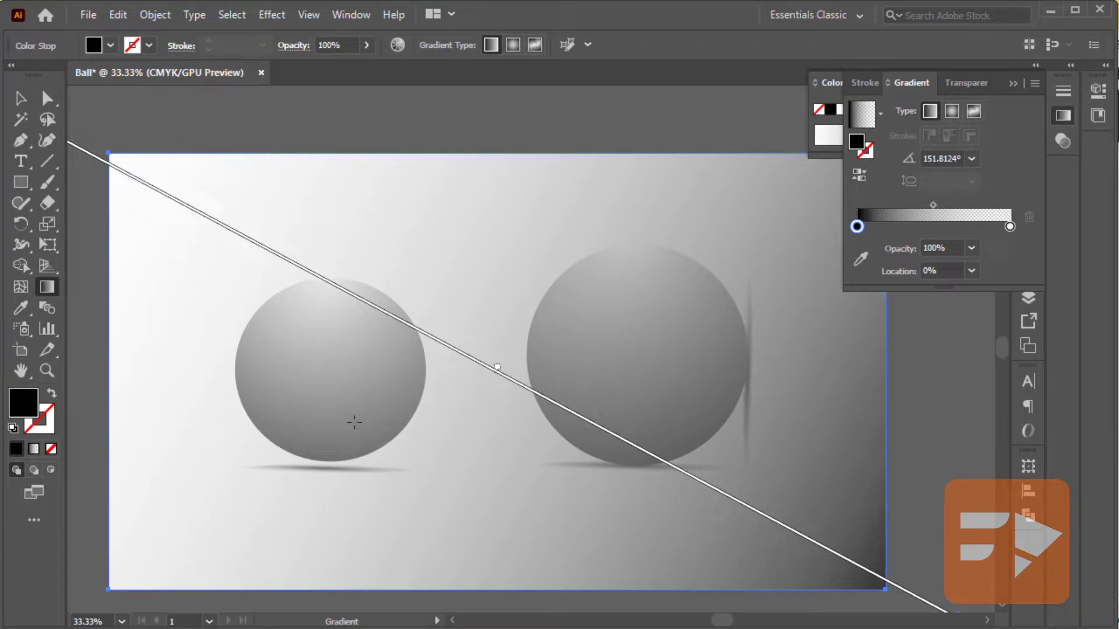
# Send the gradient rectangle to the back, behind both balls and their shadows.
pyautogui.click(20, 98)
pyautogui.rightClick(394, 190)
pyautogui.moveTo(560, 483)
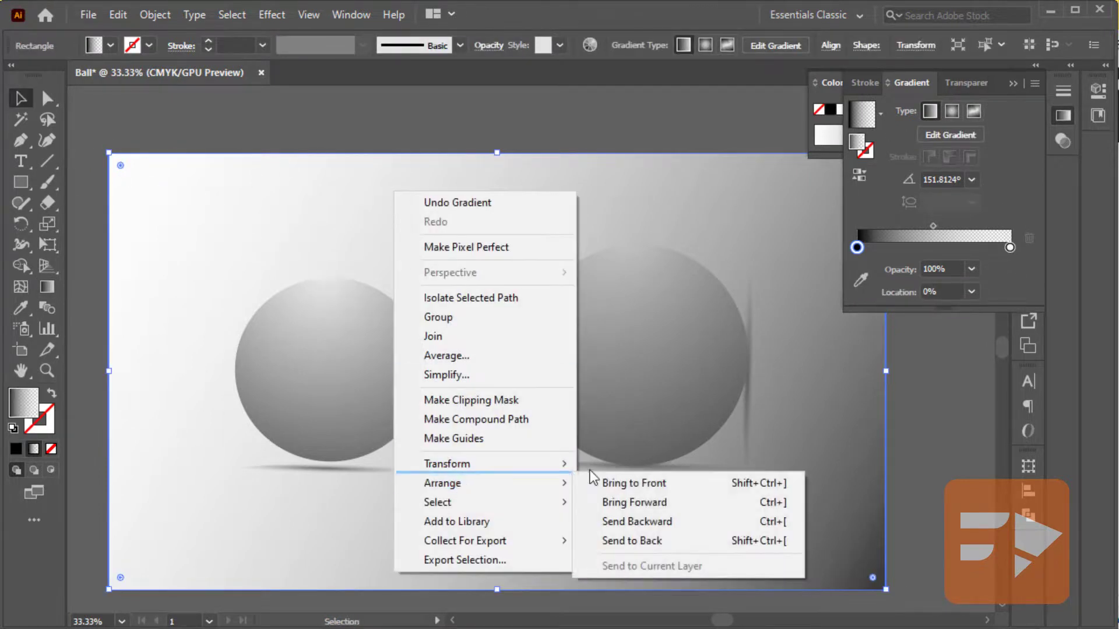
pyautogui.click(641, 521)
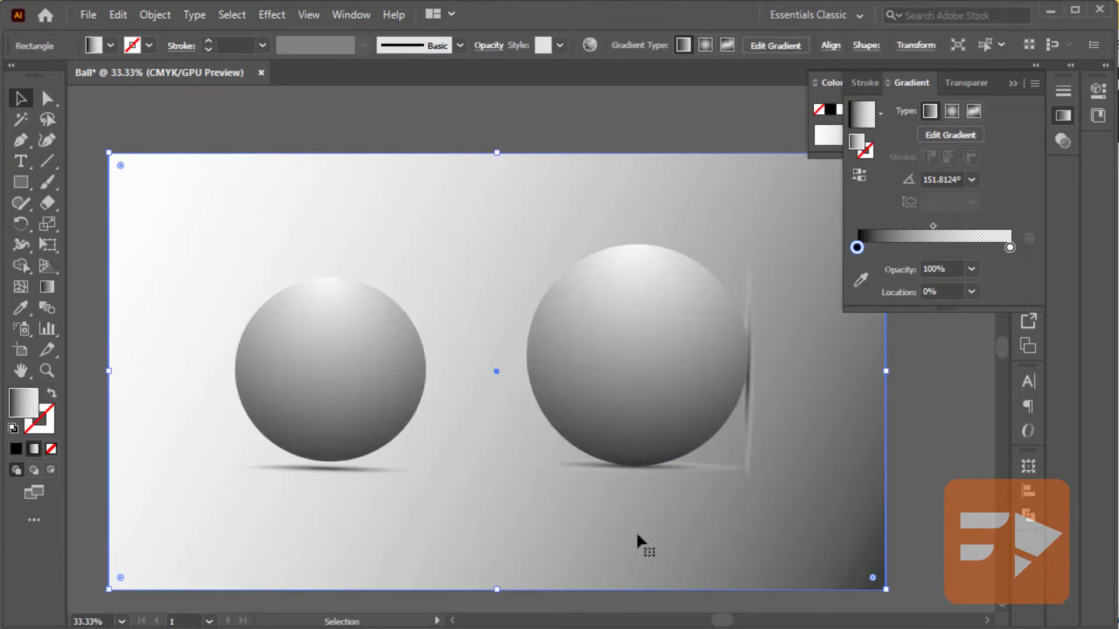
# Set the opacity of the background gradient's white color stop to 100%.
pyautogui.scroll(-2, 632, 539)
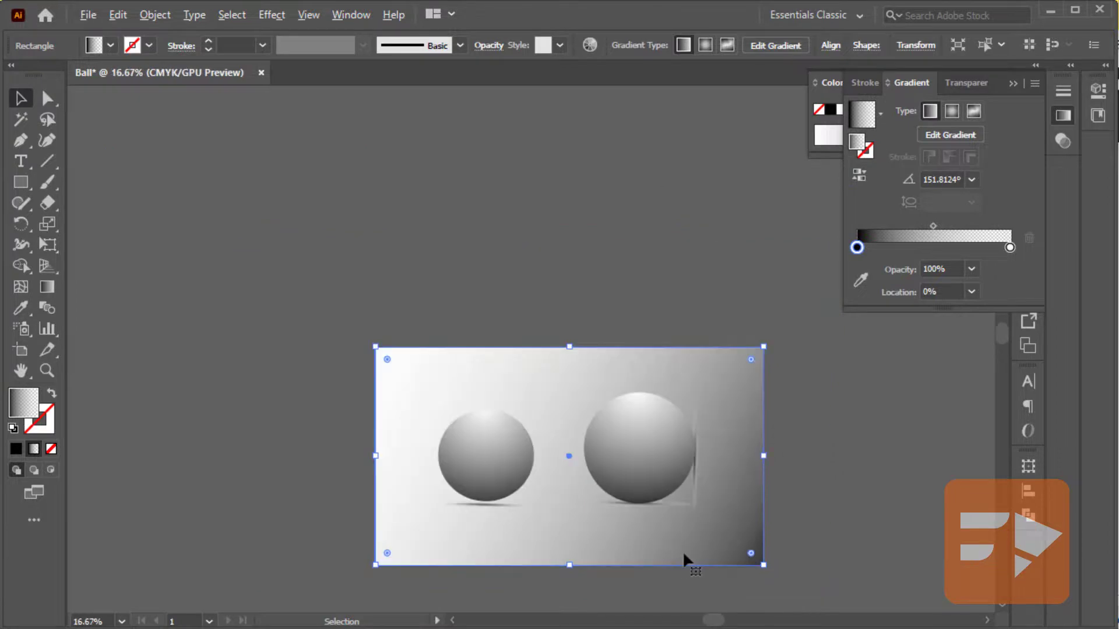
pyautogui.scroll(1, 683, 550)
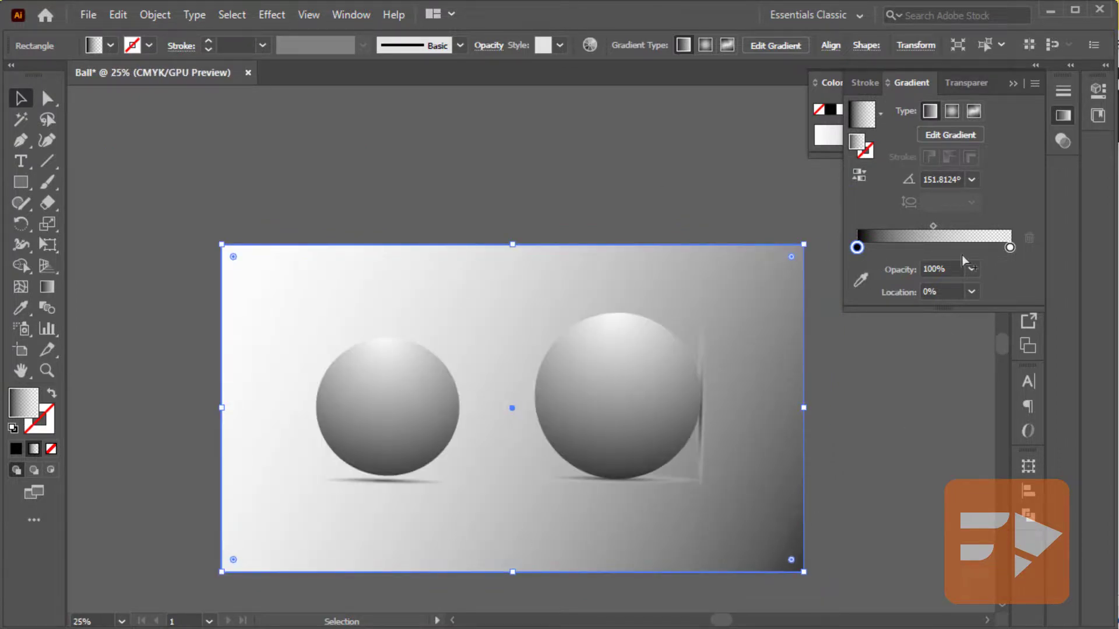
pyautogui.click(1010, 248)
pyautogui.click(977, 270)
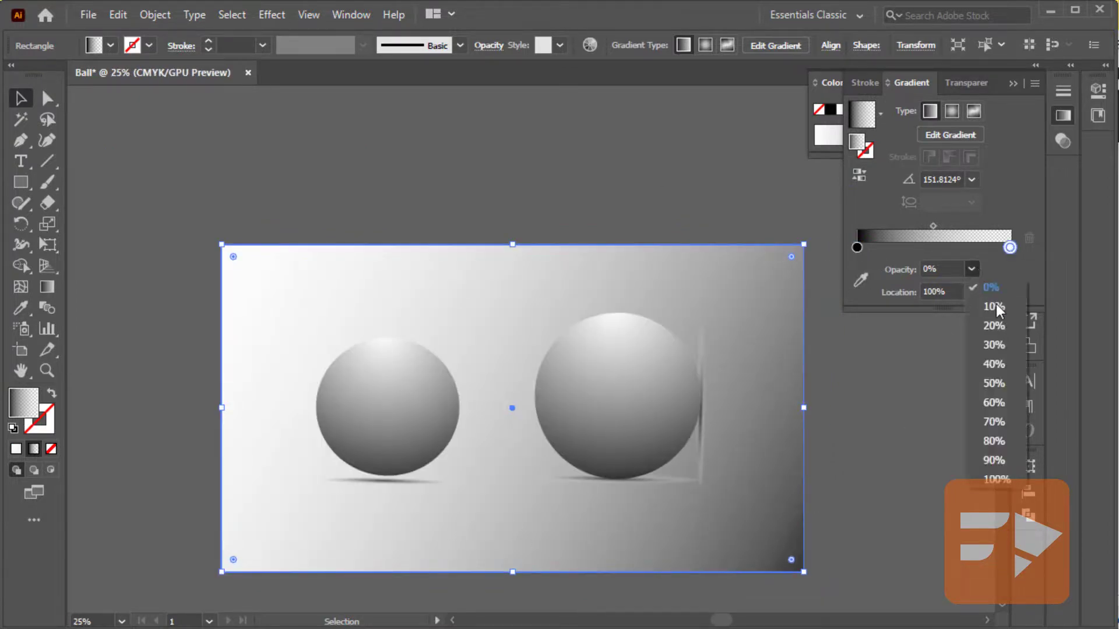
pyautogui.click(995, 483)
pyautogui.hotkey('ctrl', 'z')
pyautogui.hotkey('ctrl', 'shift', 'z')
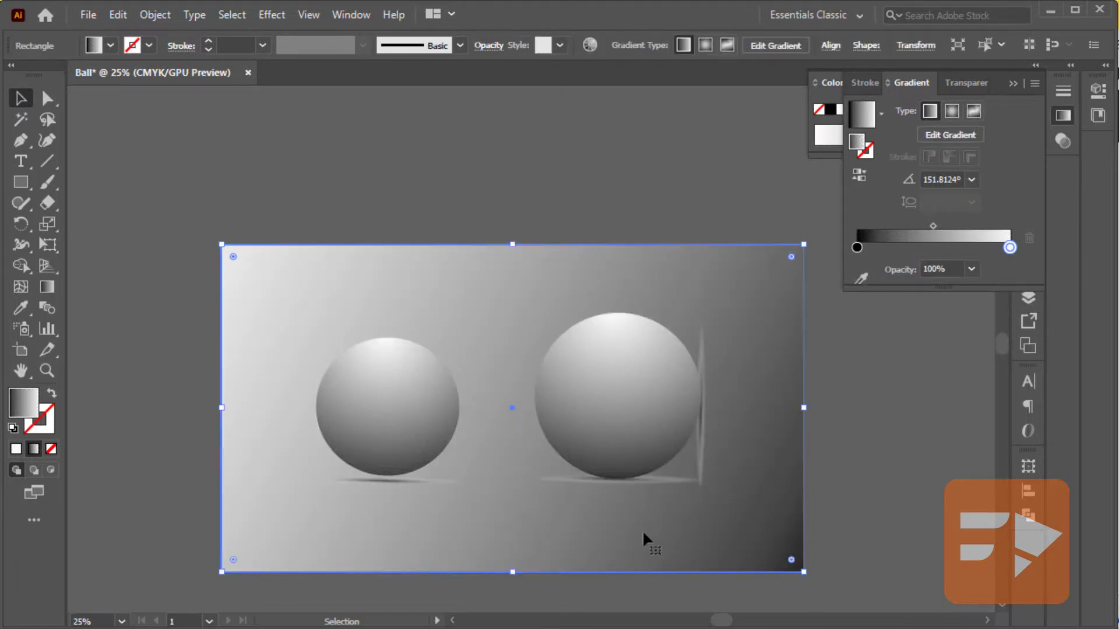